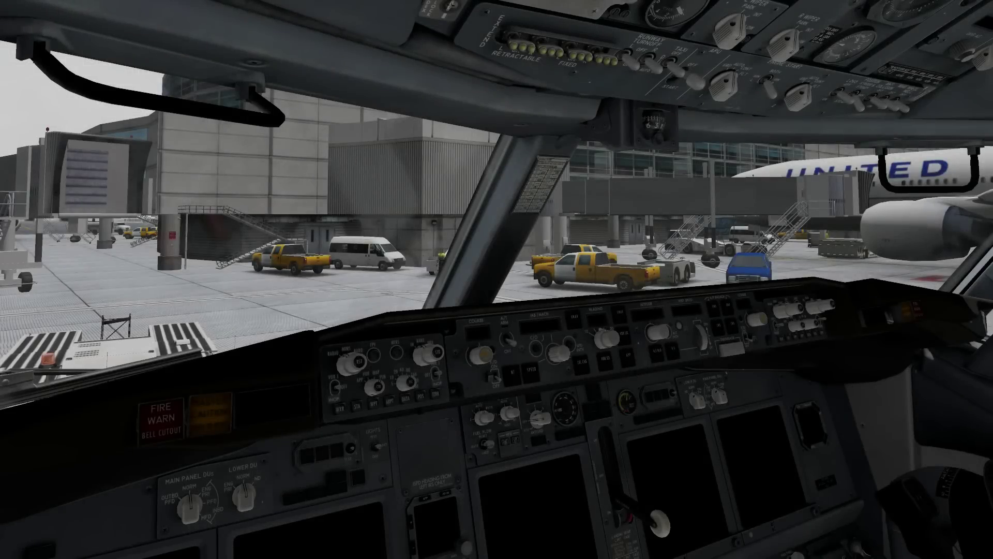
Look around the cockpit: left to the jet bridges and Lufthansa jet, then panel and overhead.
{"action": "left_click_drag", "start_coordinate": [517, 372], "coordinate": [428, 348]}
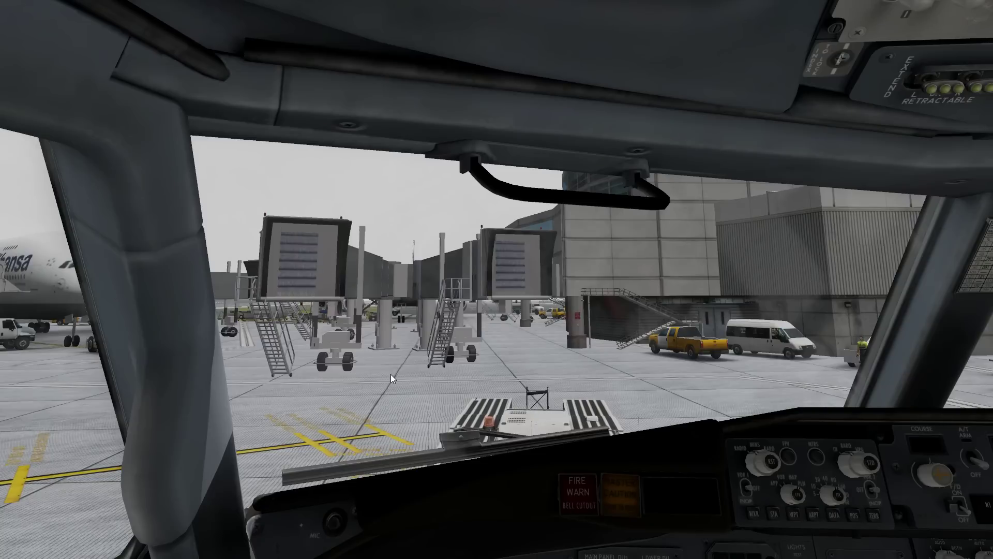
{"action": "left_click_drag", "start_coordinate": [607, 396], "coordinate": [459, 401]}
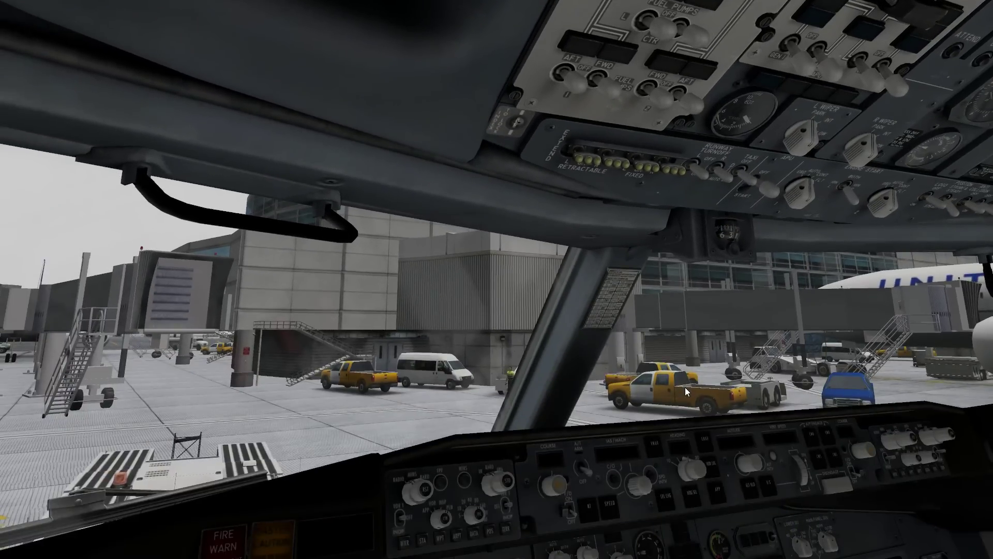
{"action": "left_click_drag", "start_coordinate": [684, 387], "coordinate": [618, 453]}
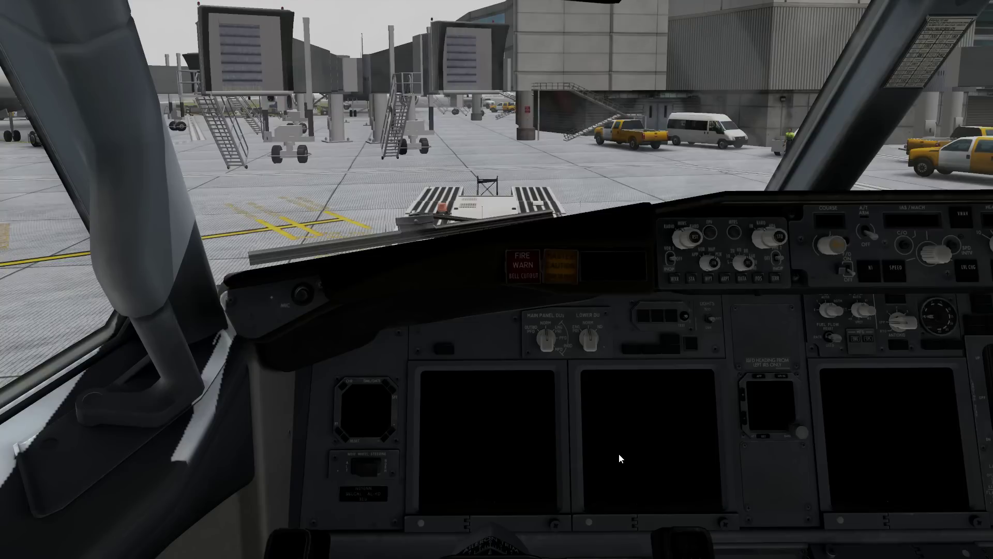
{"action": "left_click_drag", "start_coordinate": [618, 453], "coordinate": [622, 414]}
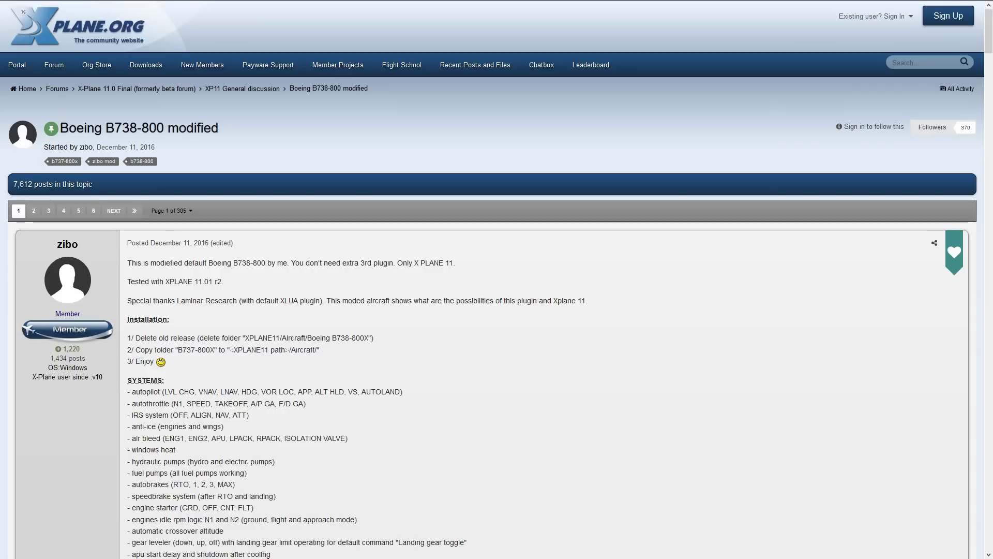
Scroll through the B738-800 modified topic's first post: installation steps, features and release notes.
{"action": "scroll", "coordinate": [497, 279], "scroll_direction": "down", "scroll_amount": 1}
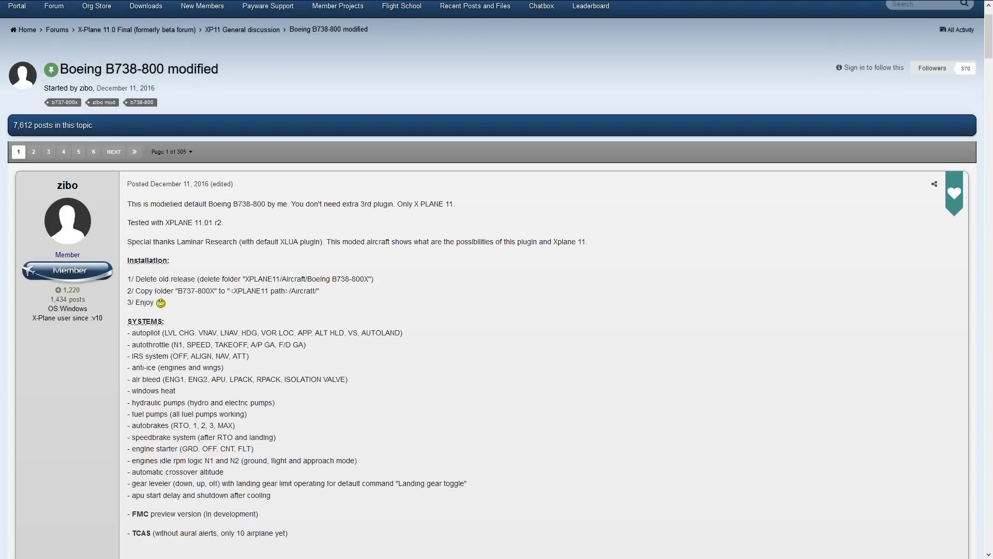
{"action": "scroll", "coordinate": [496, 279], "scroll_direction": "down", "scroll_amount": 5}
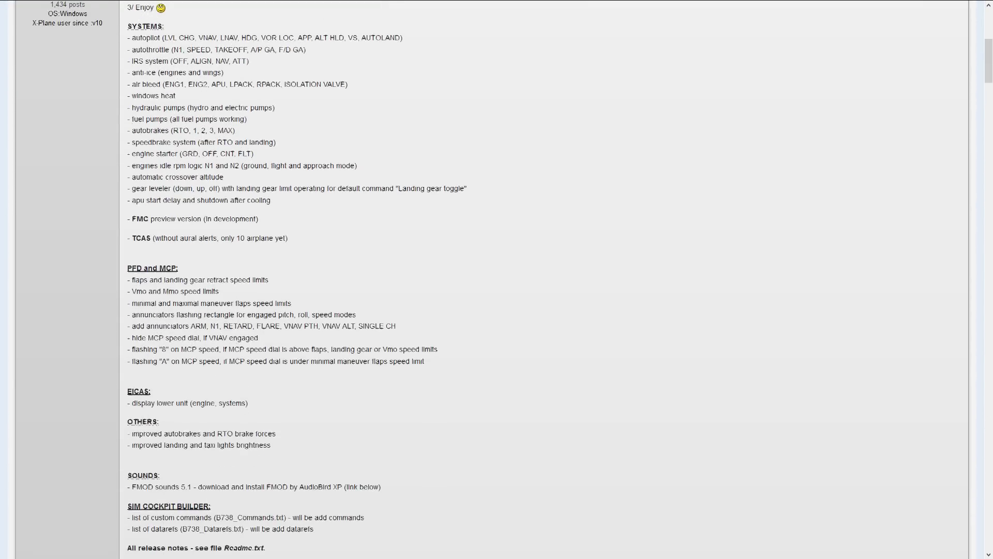
{"action": "scroll", "coordinate": [496, 279], "scroll_direction": "down", "scroll_amount": 2}
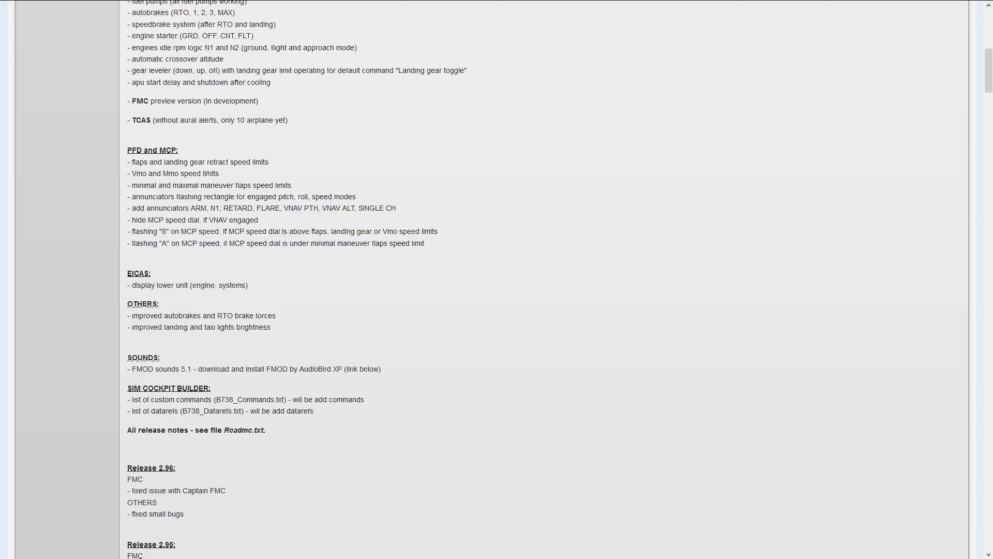
{"action": "scroll", "coordinate": [497, 280], "scroll_direction": "down", "scroll_amount": 2}
{"action": "scroll", "coordinate": [497, 280], "scroll_direction": "up", "scroll_amount": 9}
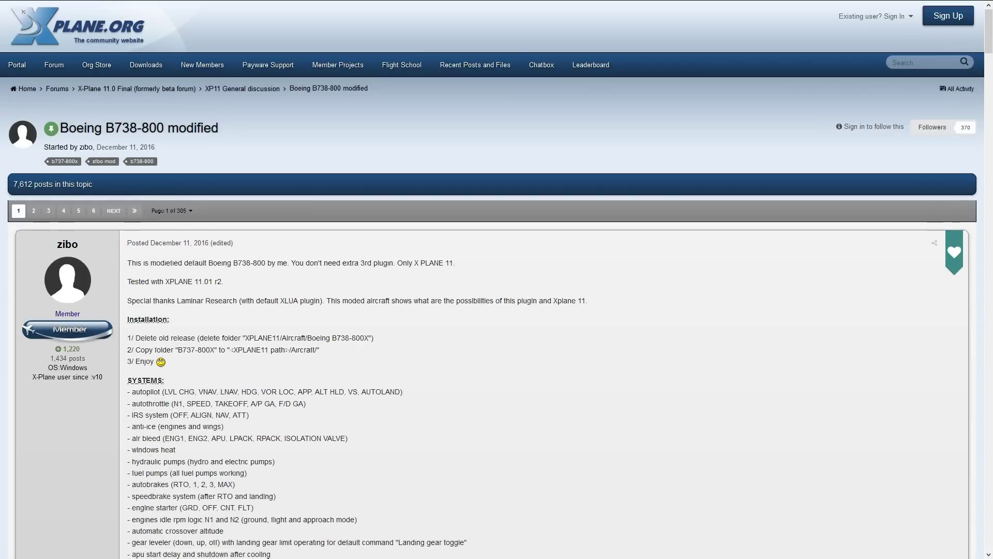
{"action": "scroll", "coordinate": [497, 279], "scroll_direction": "down", "scroll_amount": 1}
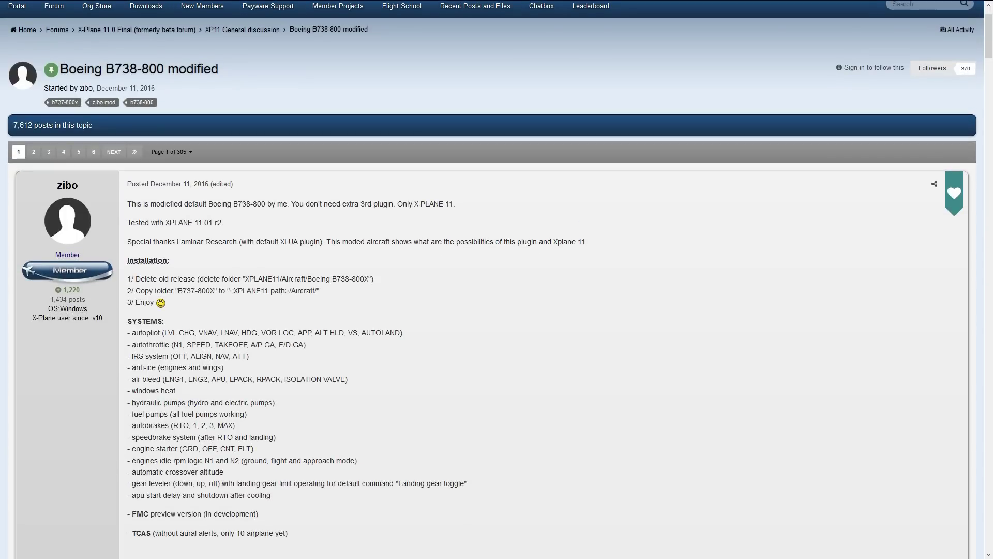
{"action": "scroll", "coordinate": [497, 280], "scroll_direction": "down", "scroll_amount": 2}
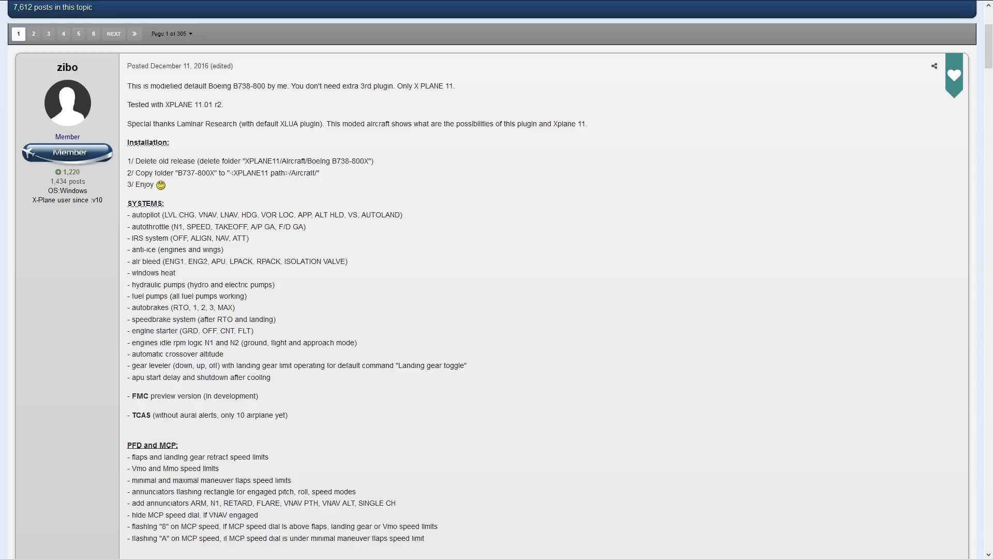
{"action": "scroll", "coordinate": [497, 279], "scroll_direction": "down", "scroll_amount": 2}
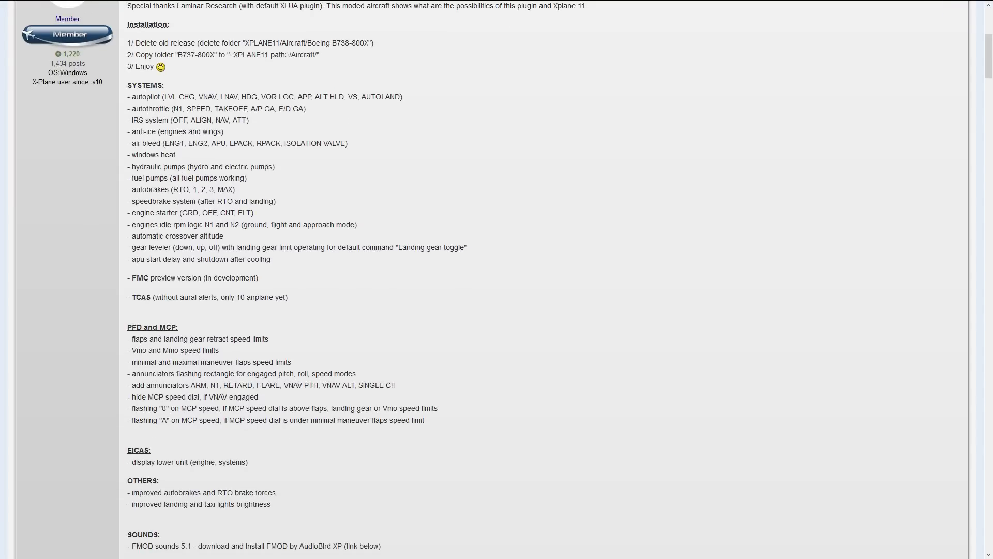
{"action": "scroll", "coordinate": [496, 279], "scroll_direction": "down", "scroll_amount": 6}
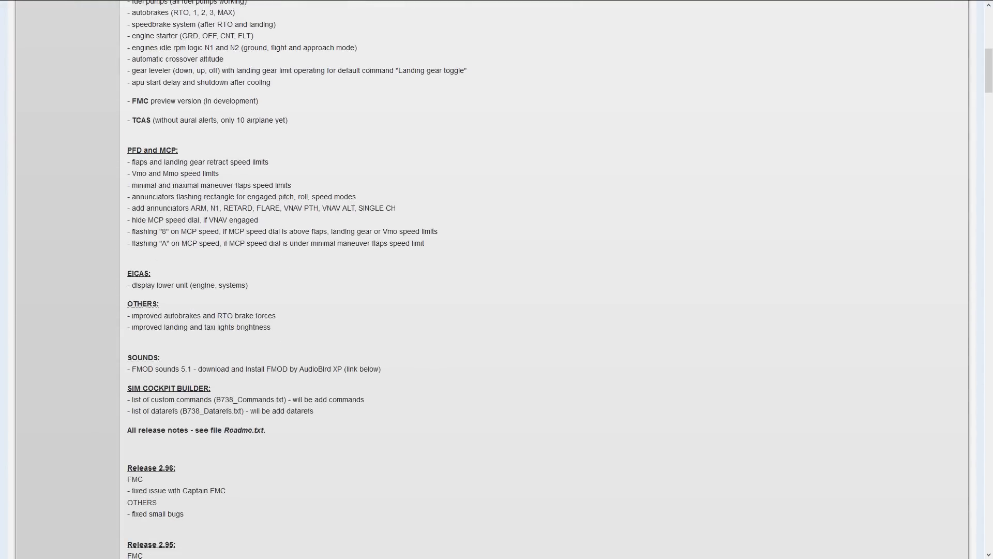
{"action": "scroll", "coordinate": [496, 279], "scroll_direction": "down", "scroll_amount": 1}
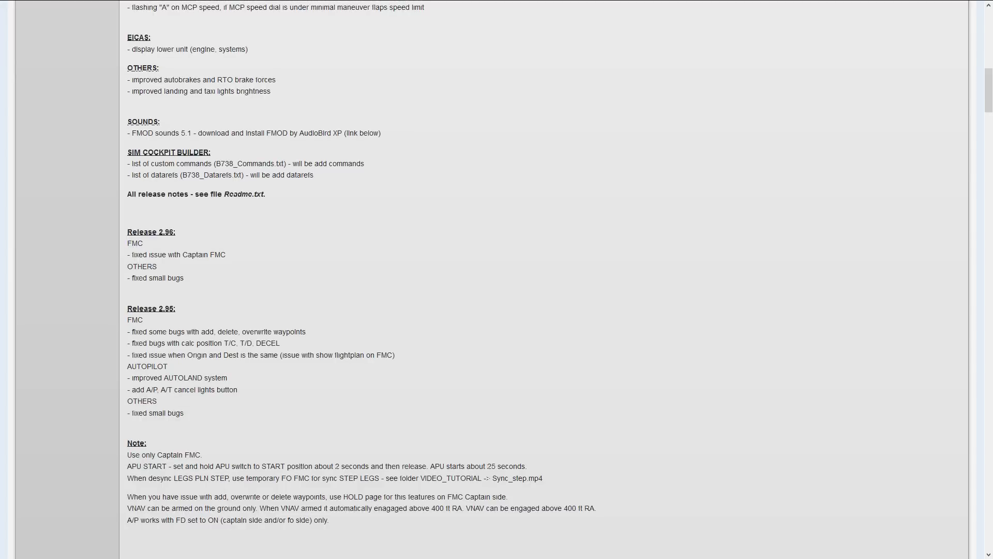
{"action": "left_click_drag", "start_coordinate": [126, 232], "coordinate": [177, 231]}
{"action": "left_click_drag", "start_coordinate": [159, 309], "coordinate": [176, 307]}
{"action": "scroll", "coordinate": [215, 296], "scroll_direction": "down", "scroll_amount": 2}
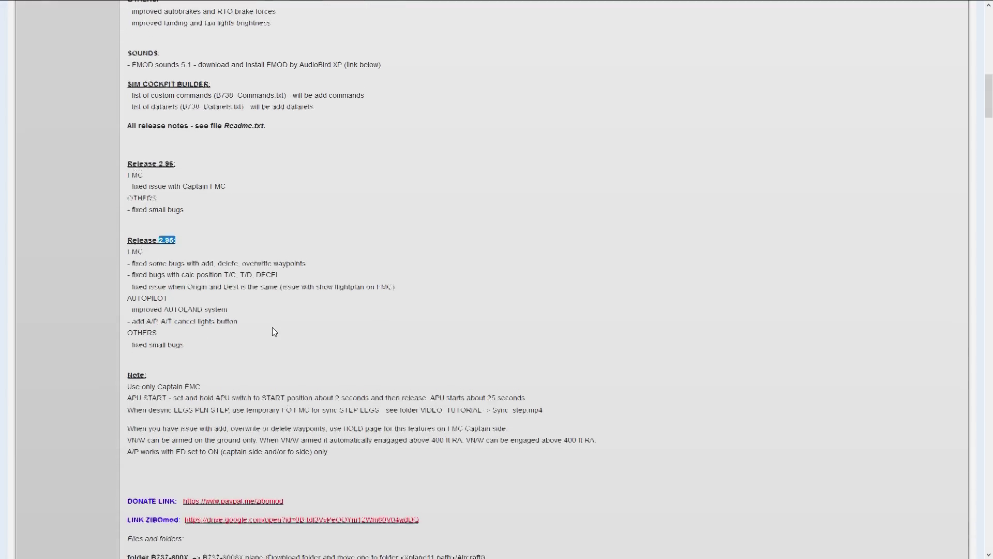
{"action": "scroll", "coordinate": [274, 331], "scroll_direction": "down", "scroll_amount": 1}
{"action": "scroll", "coordinate": [274, 331], "scroll_direction": "down", "scroll_amount": 2}
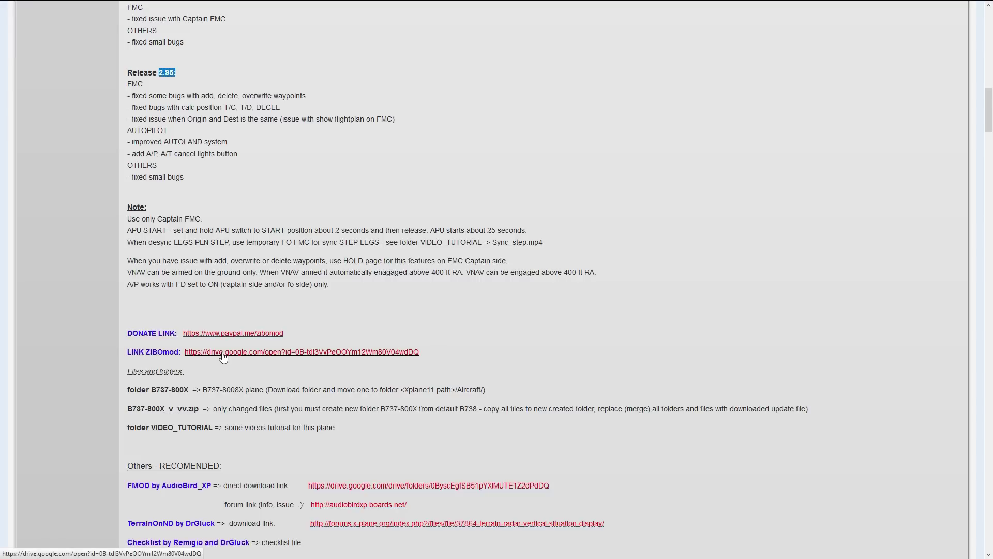
{"action": "scroll", "coordinate": [245, 400], "scroll_direction": "down", "scroll_amount": 1}
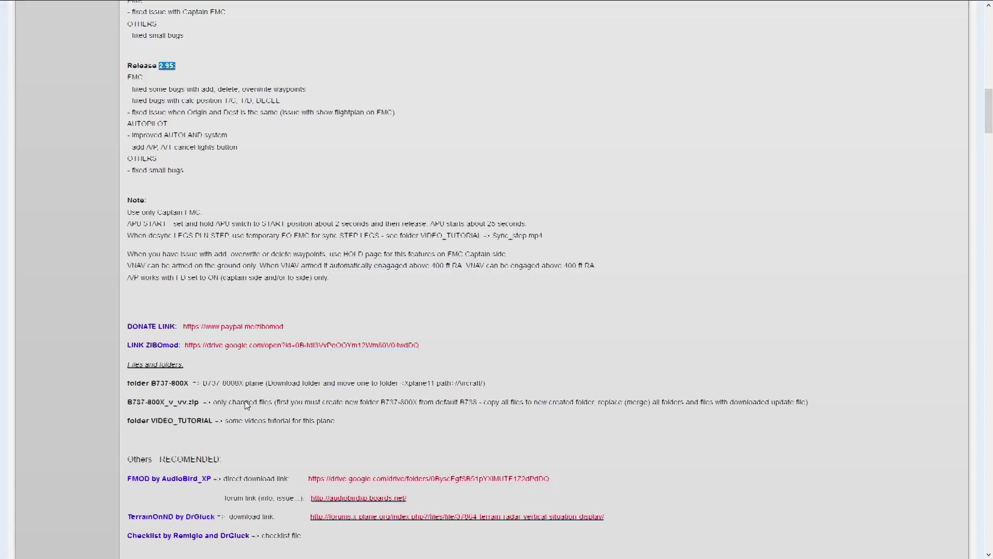
{"action": "scroll", "coordinate": [245, 401], "scroll_direction": "down", "scroll_amount": 1}
{"action": "left_click_drag", "start_coordinate": [127, 368], "coordinate": [210, 367]}
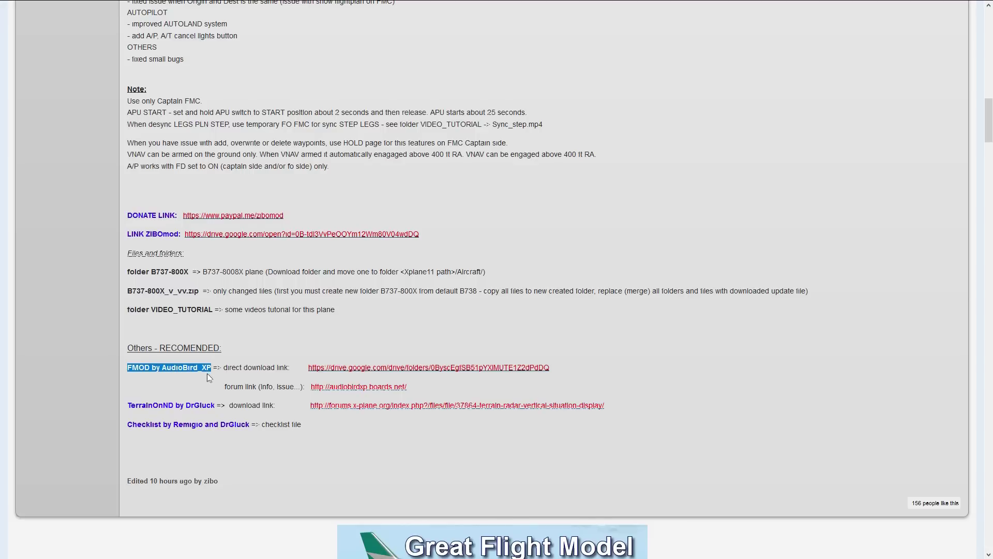
{"action": "left_click", "coordinate": [165, 370]}
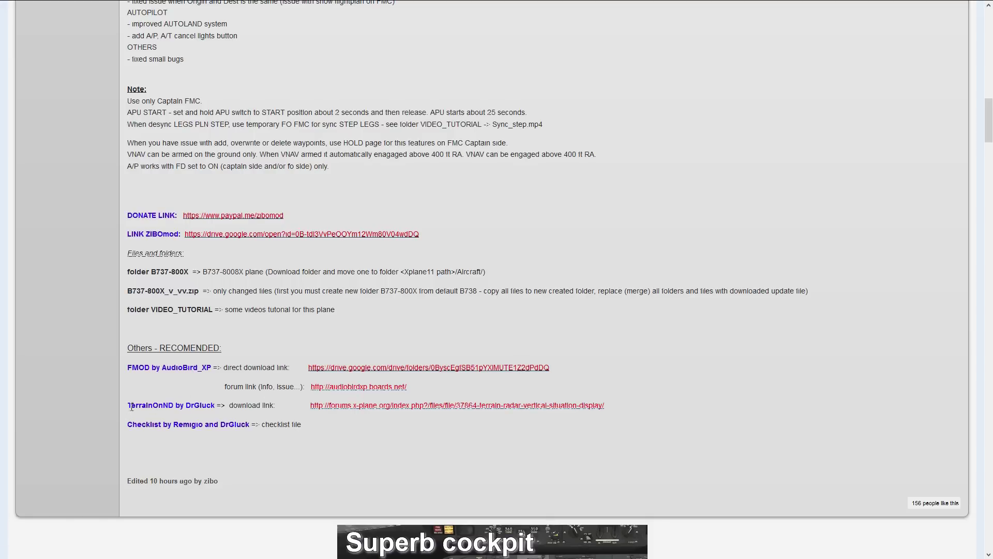
{"action": "left_click_drag", "start_coordinate": [139, 407], "coordinate": [178, 409]}
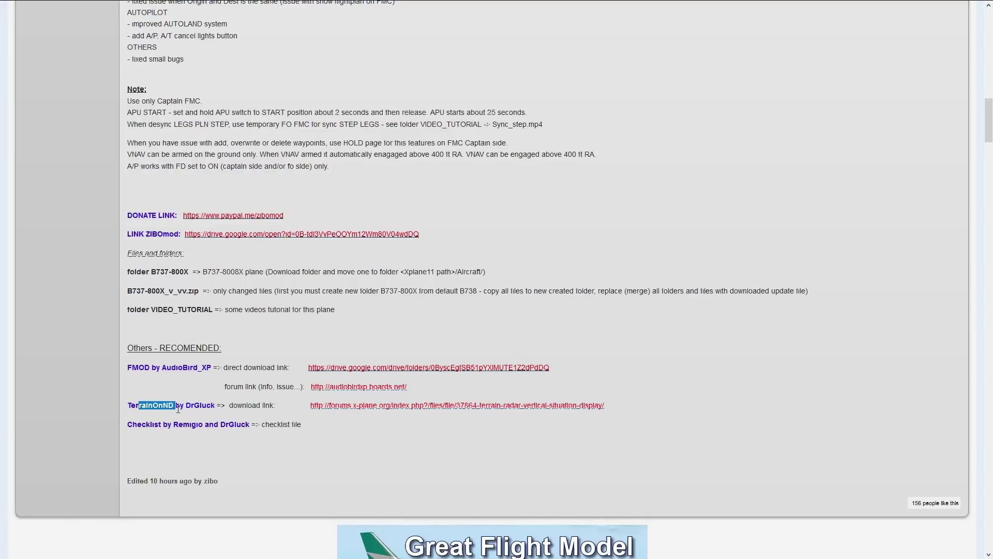
{"action": "left_click", "coordinate": [174, 403]}
{"action": "scroll", "coordinate": [213, 400], "scroll_direction": "up", "scroll_amount": 5}
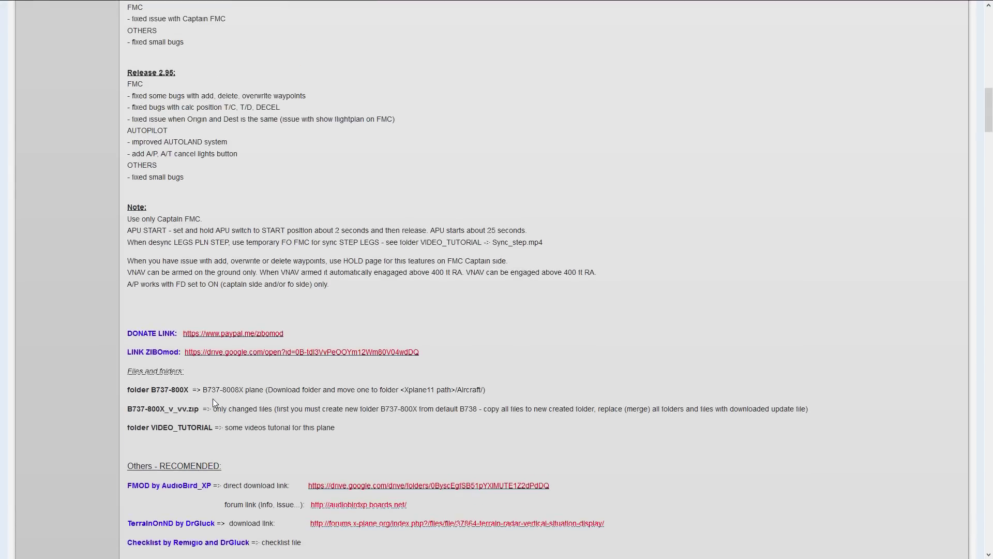
{"action": "scroll", "coordinate": [213, 400], "scroll_direction": "up", "scroll_amount": 3}
{"action": "scroll", "coordinate": [212, 399], "scroll_direction": "down", "scroll_amount": 5}
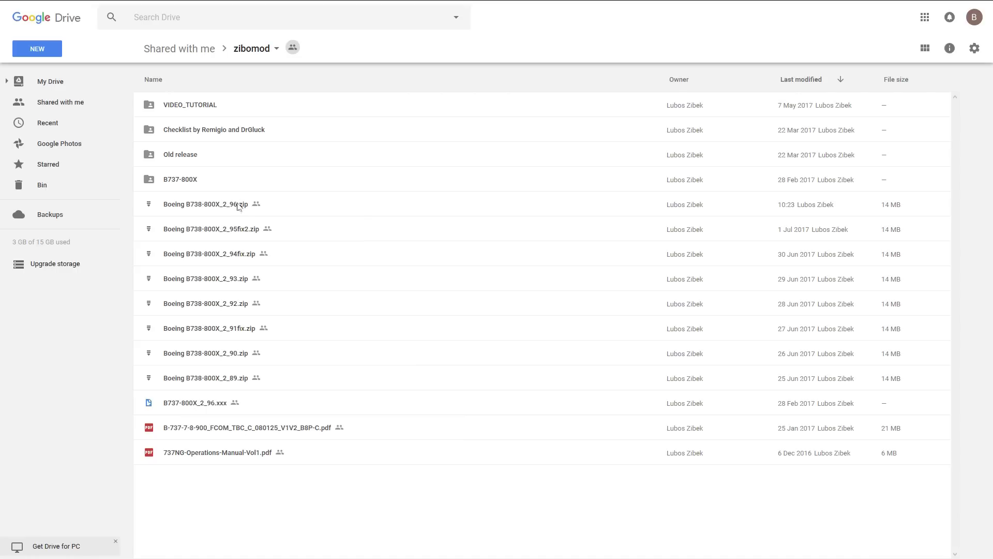
Download Boeing B738-800X_2_96.zip from the zibomod Drive folder and return to the forum.
{"action": "right_click", "coordinate": [237, 204]}
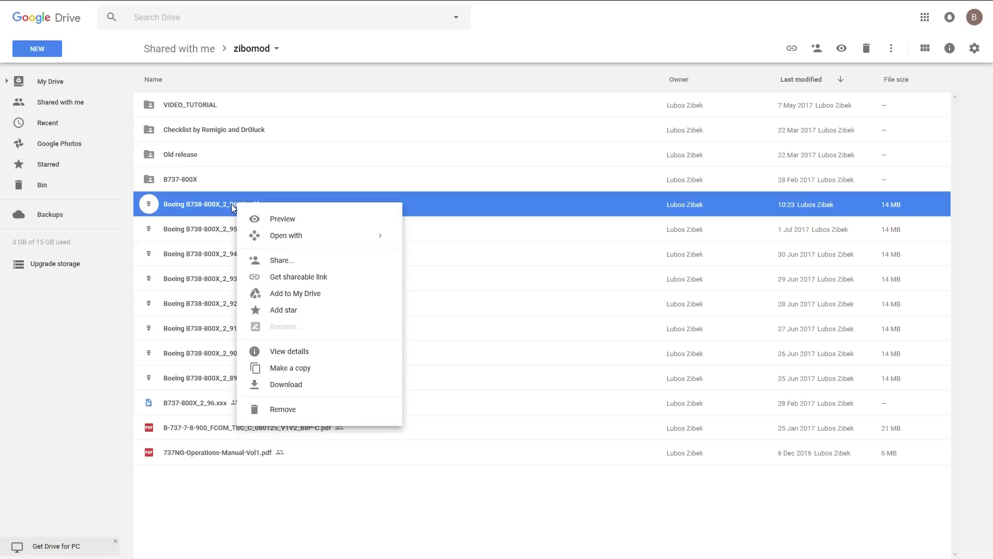
{"action": "left_click", "coordinate": [282, 383]}
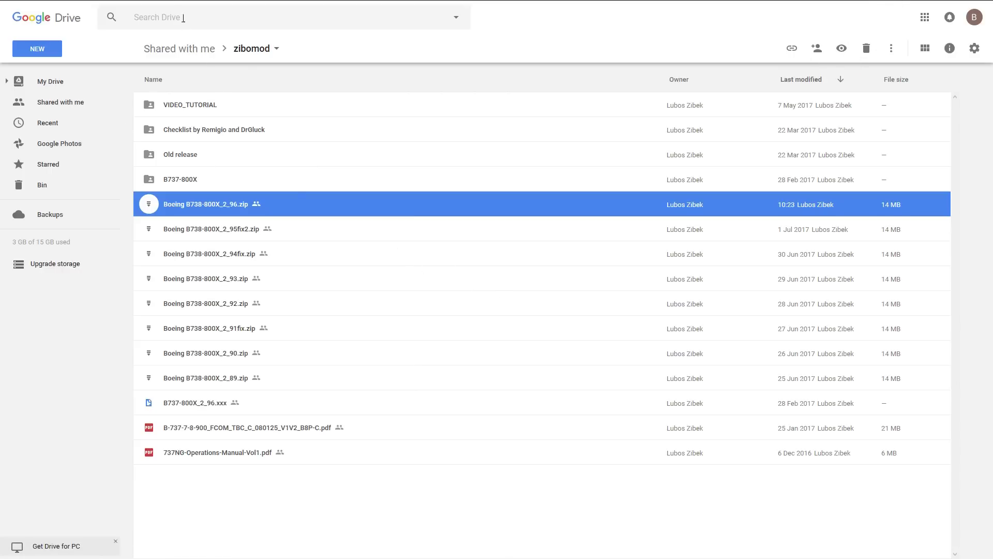
{"action": "mouse_move", "coordinate": [154, 4]}
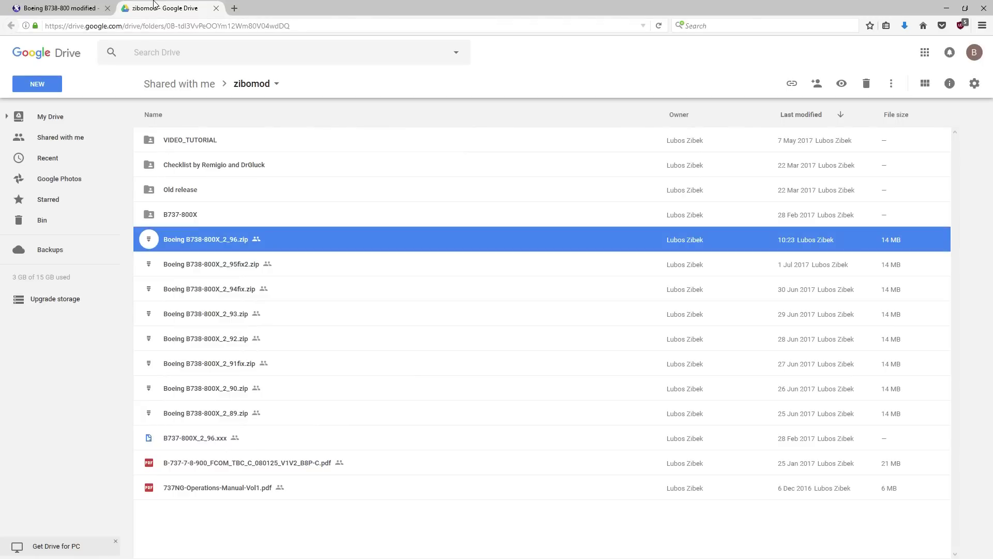
{"action": "left_click", "coordinate": [216, 9]}
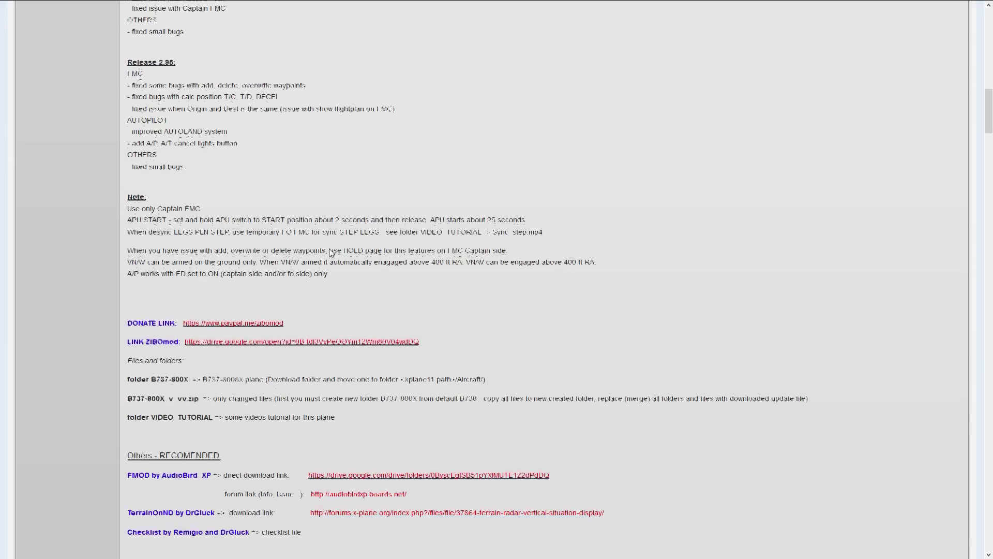
Open the FMOD by AudioBird_XP Drive folder and select AUDIOBIRDXP IMMERSION PACK RC1 B8.zip.
{"action": "scroll", "coordinate": [331, 252], "scroll_direction": "down", "scroll_amount": 3}
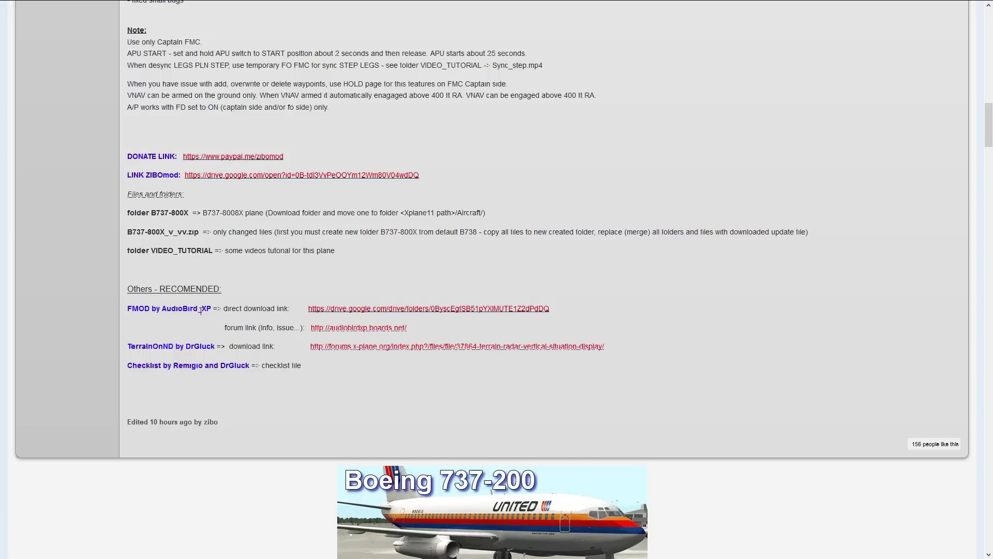
{"action": "left_click", "coordinate": [372, 308]}
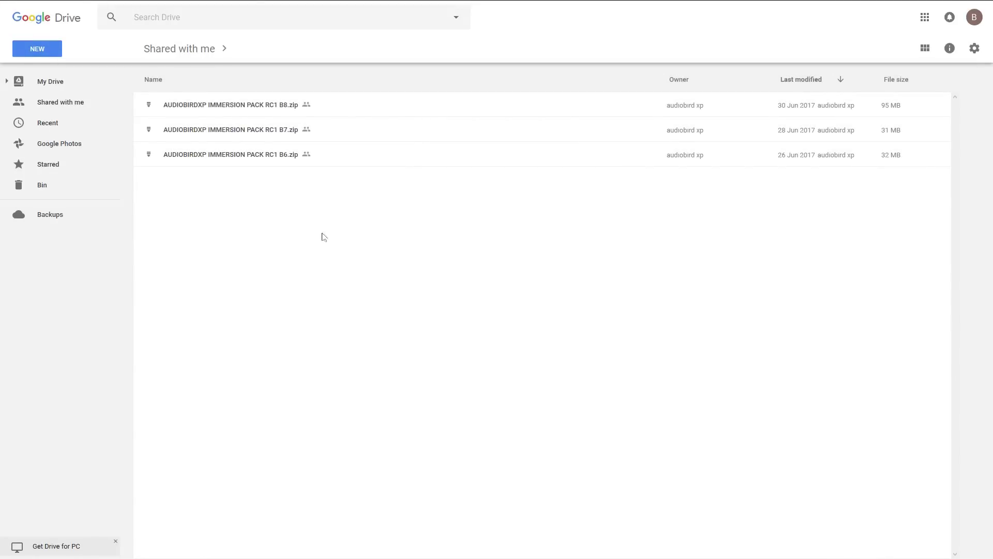
{"action": "left_click", "coordinate": [234, 103]}
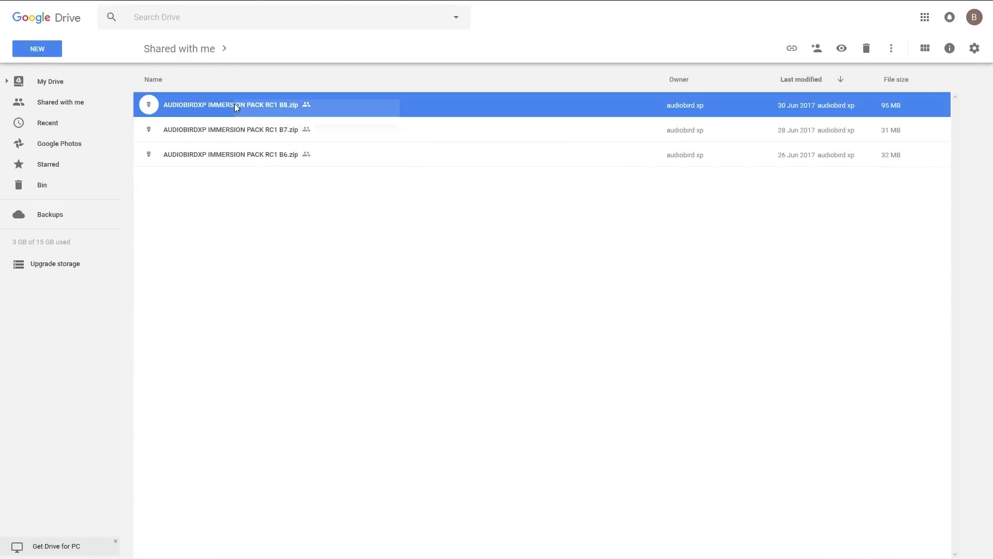
{"action": "right_click", "coordinate": [234, 104]}
{"action": "left_click", "coordinate": [201, 189]}
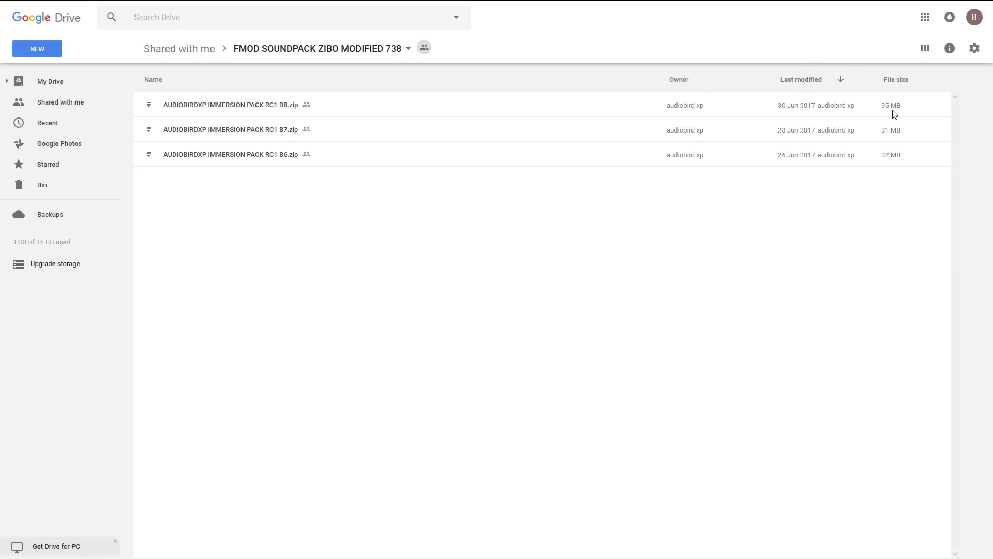
Download the RC1 B8 sound pack zip despite the virus-scan warning, then close the Drive tab.
{"action": "right_click", "coordinate": [242, 108]}
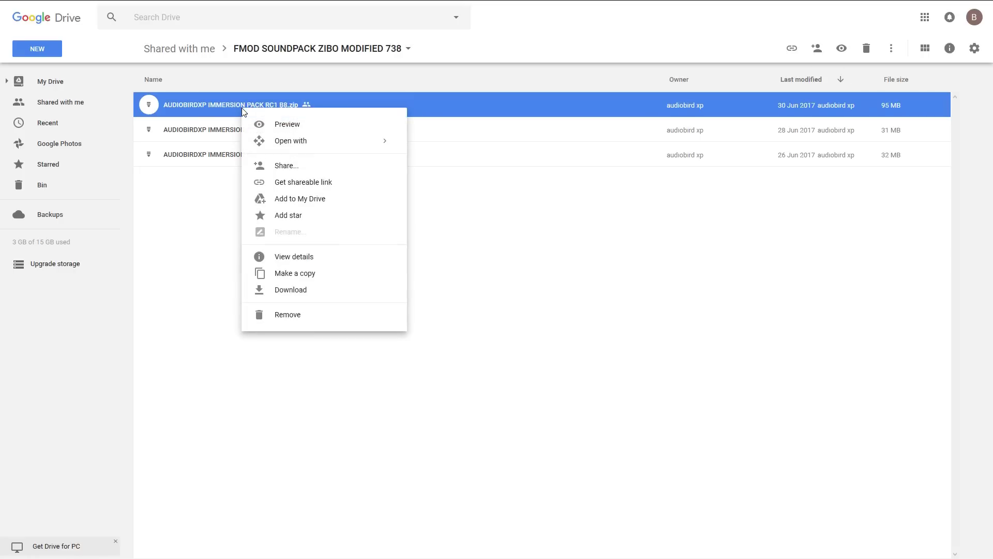
{"action": "left_click", "coordinate": [303, 293]}
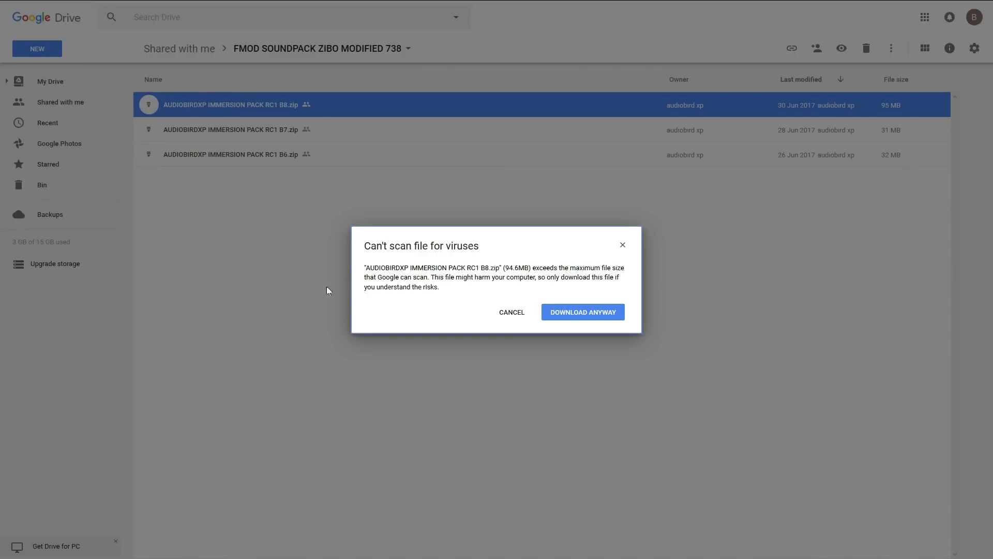
{"action": "left_click", "coordinate": [593, 320]}
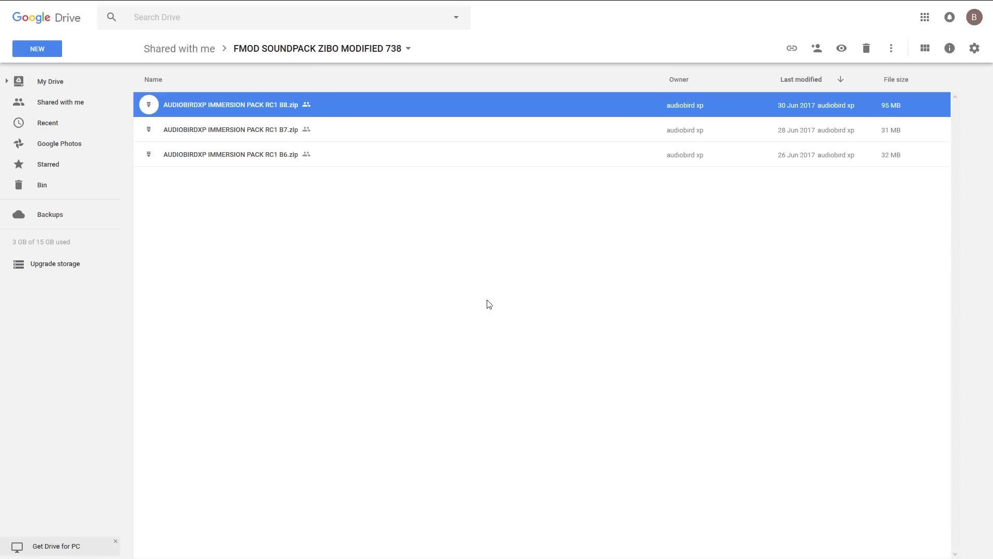
{"action": "mouse_move", "coordinate": [165, 1]}
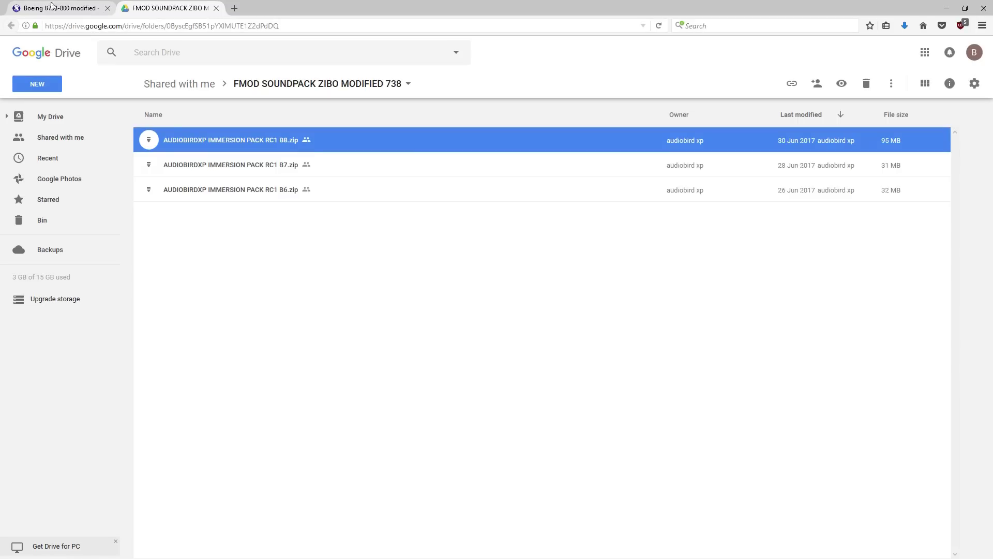
{"action": "left_click", "coordinate": [216, 8]}
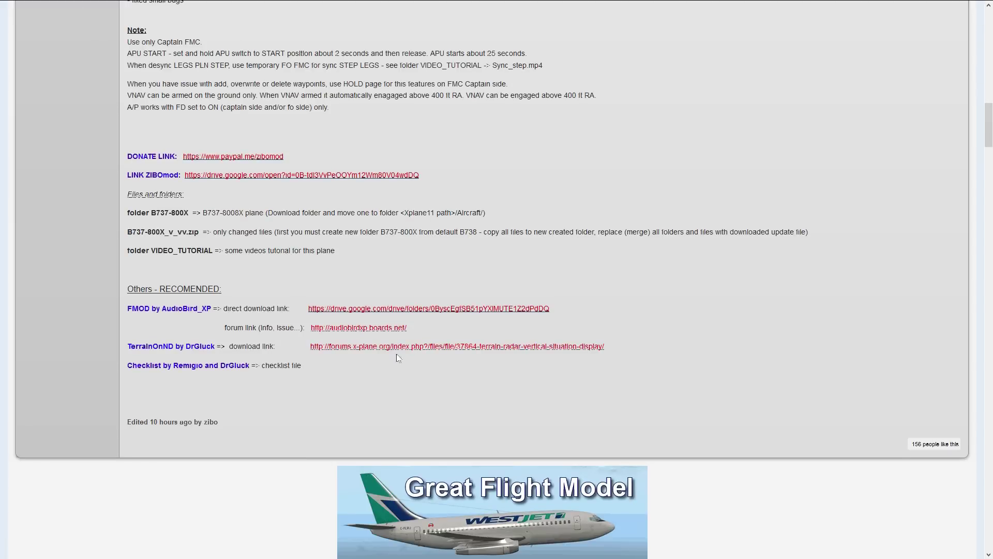
Open the TerrainOnND (Terrain radar + VSD 1.2) download page and read its instructions.
{"action": "left_click", "coordinate": [421, 346]}
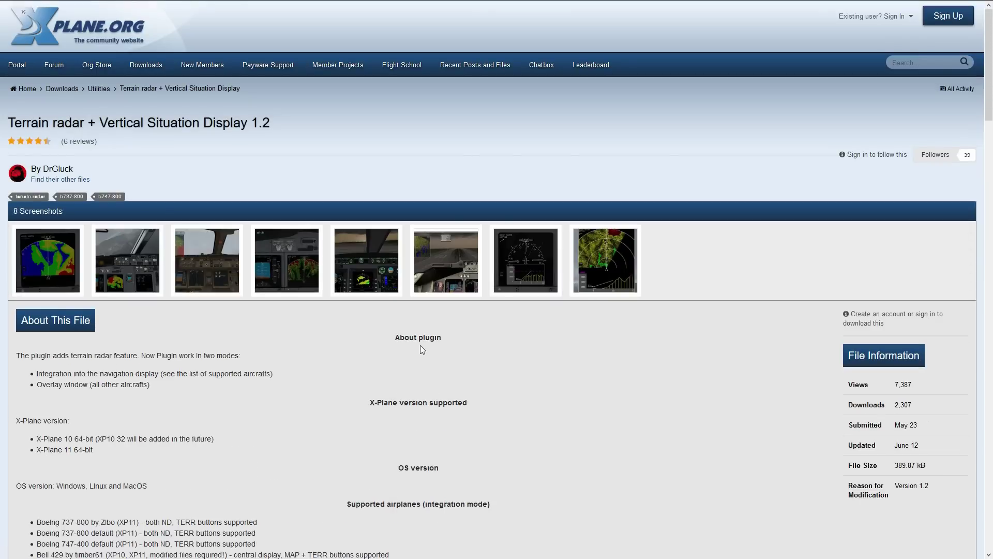
{"action": "scroll", "coordinate": [442, 335], "scroll_direction": "down", "scroll_amount": 2}
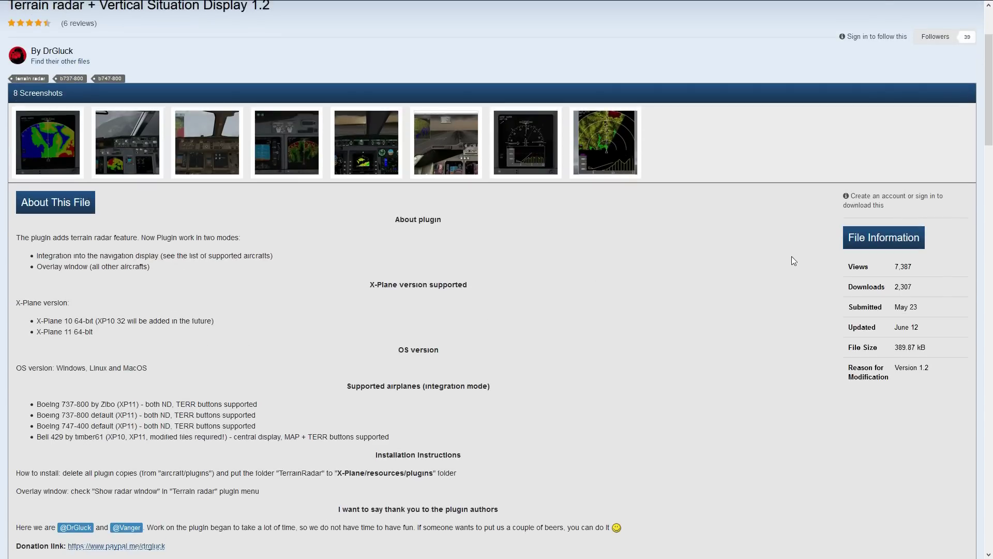
{"action": "scroll", "coordinate": [791, 256], "scroll_direction": "up", "scroll_amount": 2}
{"action": "scroll", "coordinate": [791, 256], "scroll_direction": "down", "scroll_amount": 2}
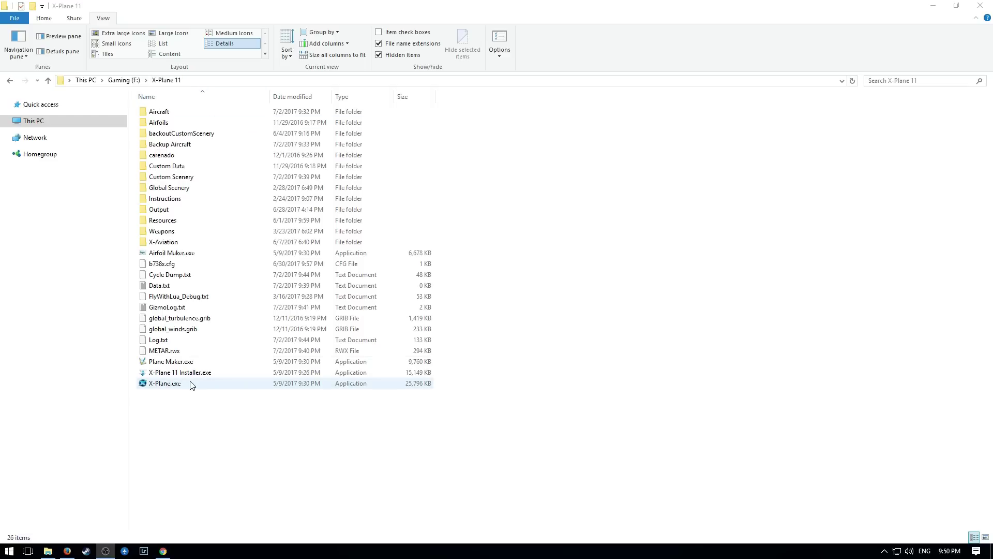
Open the Aircraft folder inside X-Plane 11 on the Gaming (F:) drive.
{"action": "double_click", "coordinate": [156, 111]}
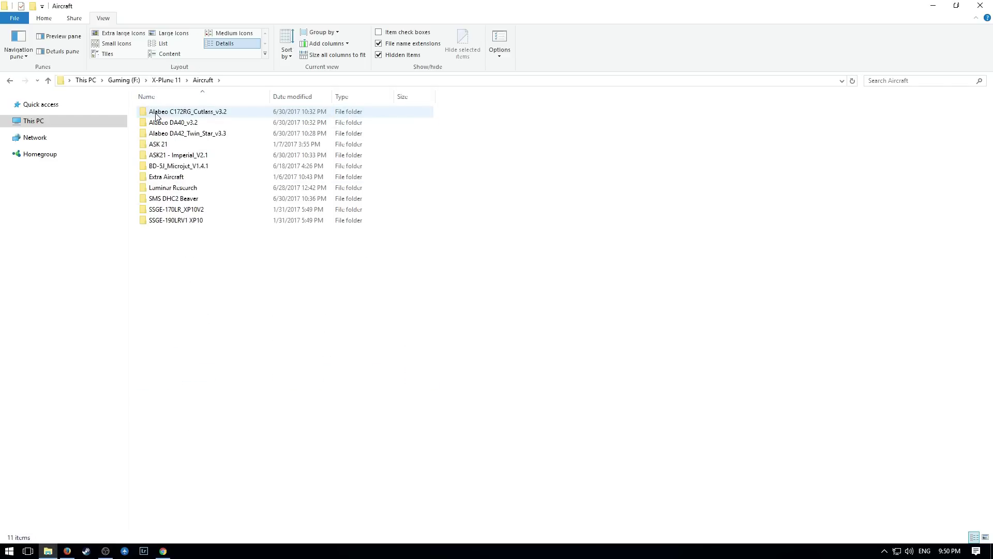
Copy the Boeing B737-800 folder from Laminar Research and paste it into Aircraft.
{"action": "double_click", "coordinate": [172, 189]}
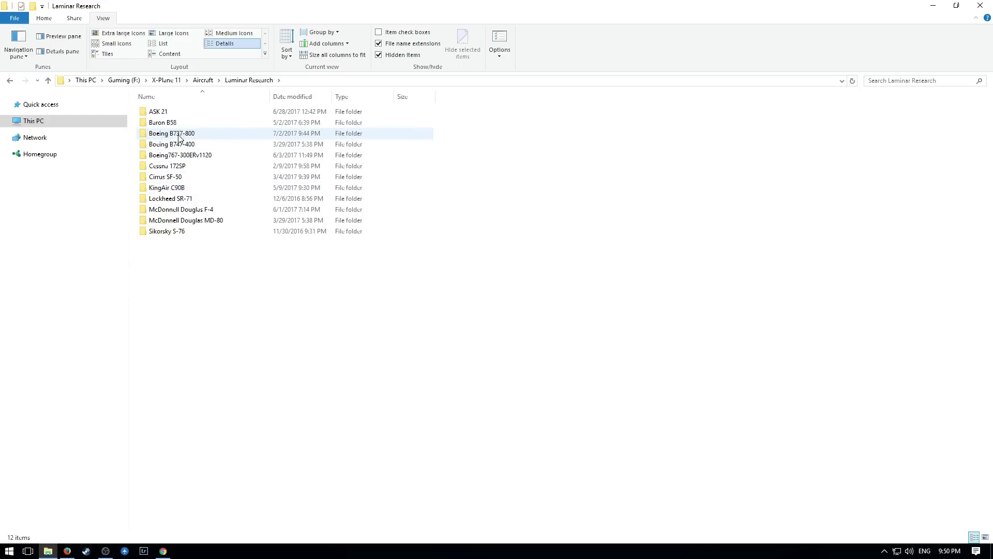
{"action": "right_click", "coordinate": [178, 135]}
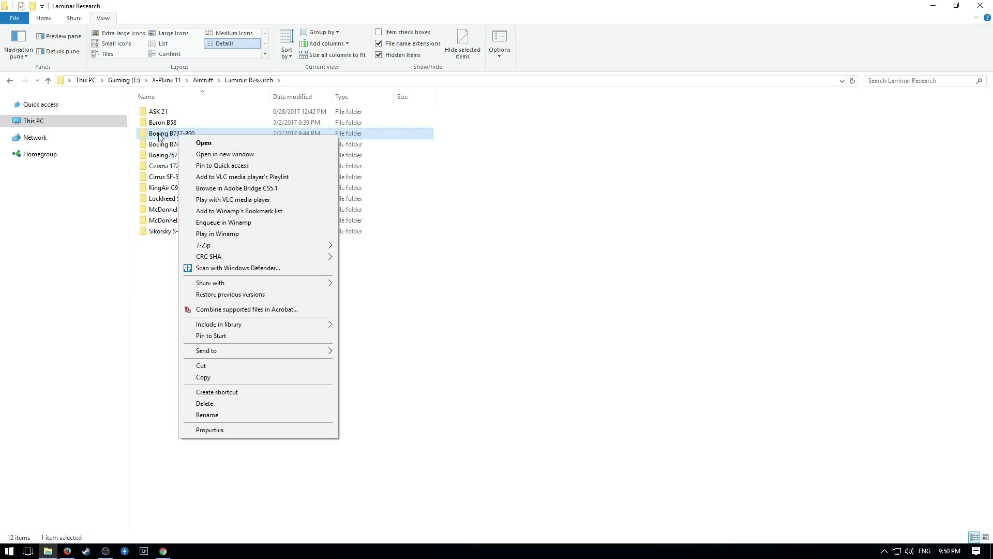
{"action": "left_click", "coordinate": [221, 377]}
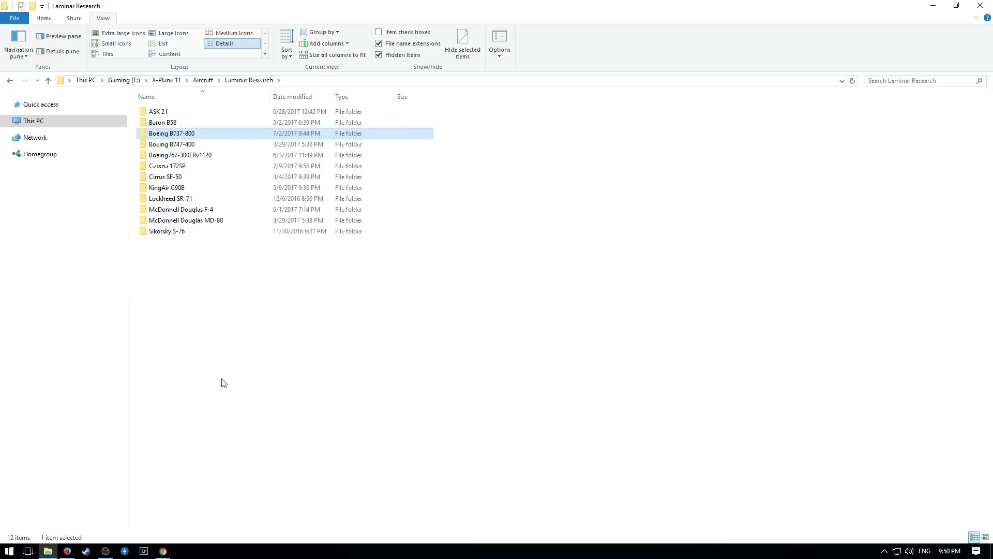
{"action": "left_click", "coordinate": [201, 80]}
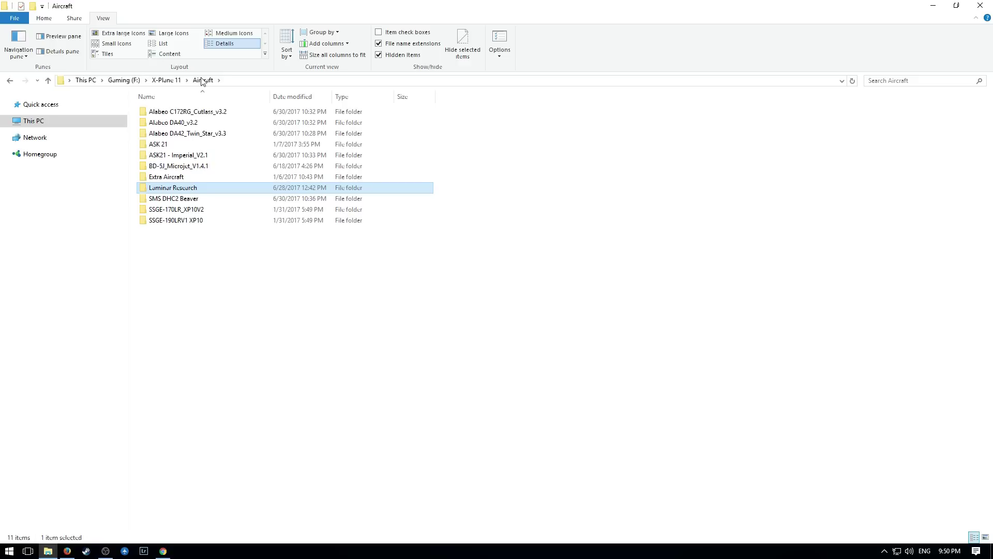
{"action": "left_click", "coordinate": [180, 263]}
{"action": "right_click", "coordinate": [179, 264]}
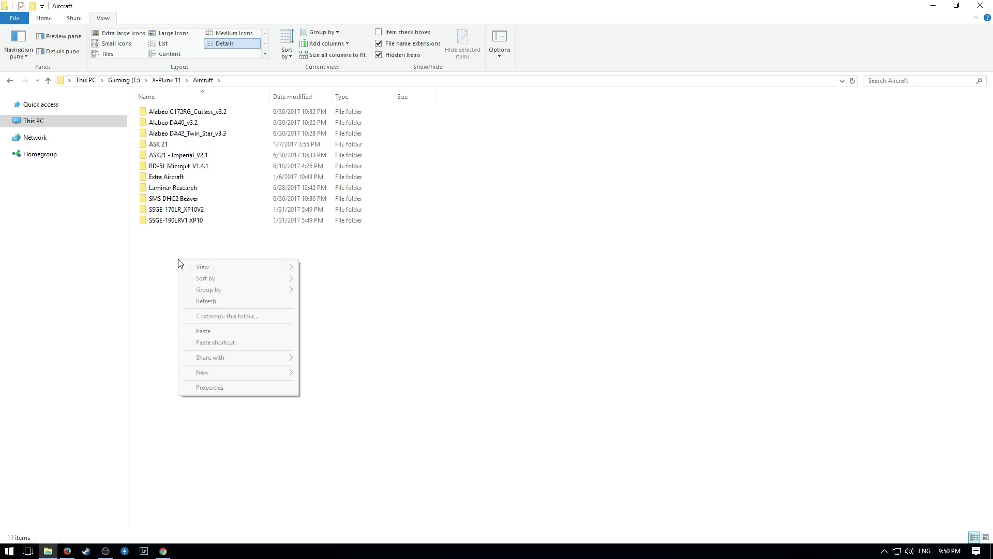
{"action": "left_click", "coordinate": [213, 334]}
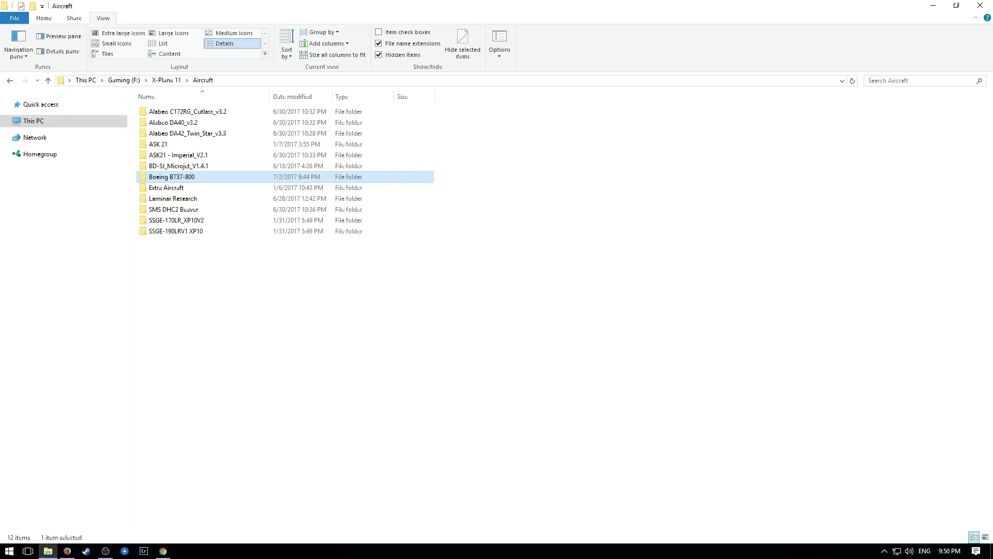
Rename the copied Boeing folder to B737-800X and open it.
{"action": "right_click", "coordinate": [189, 181]}
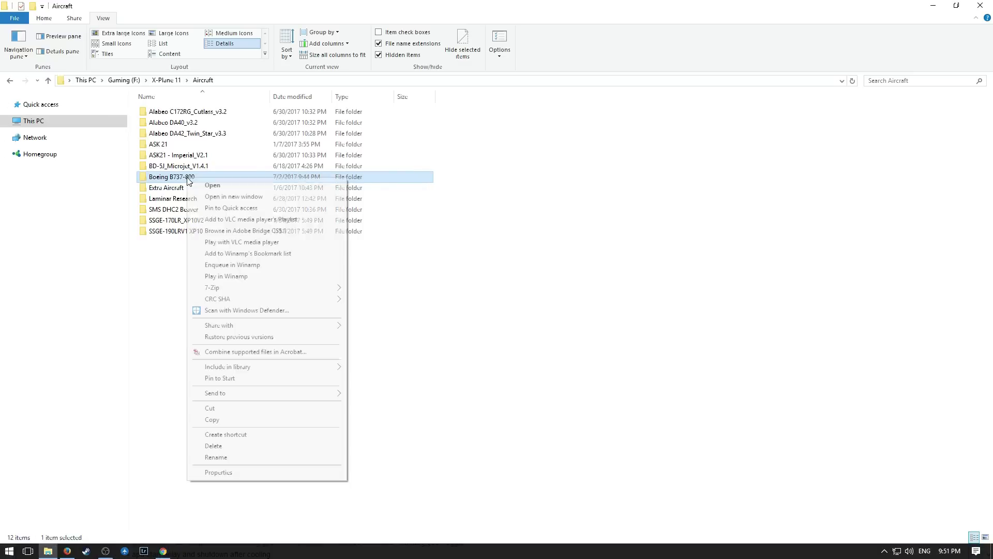
{"action": "left_click", "coordinate": [215, 457]}
{"action": "type", "text": "B"}
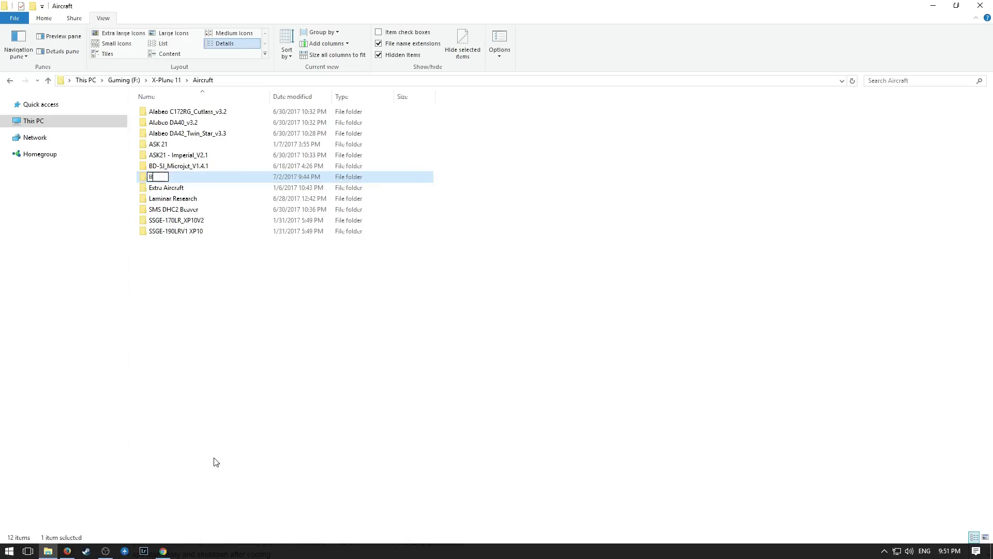
{"action": "type", "text": "737-800X"}
{"action": "left_click", "coordinate": [172, 312]}
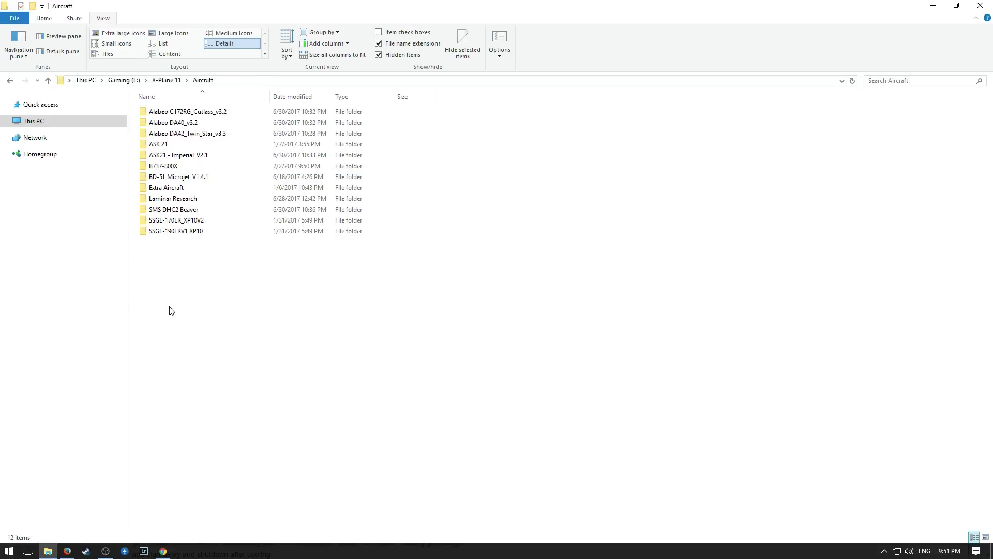
{"action": "double_click", "coordinate": [157, 166]}
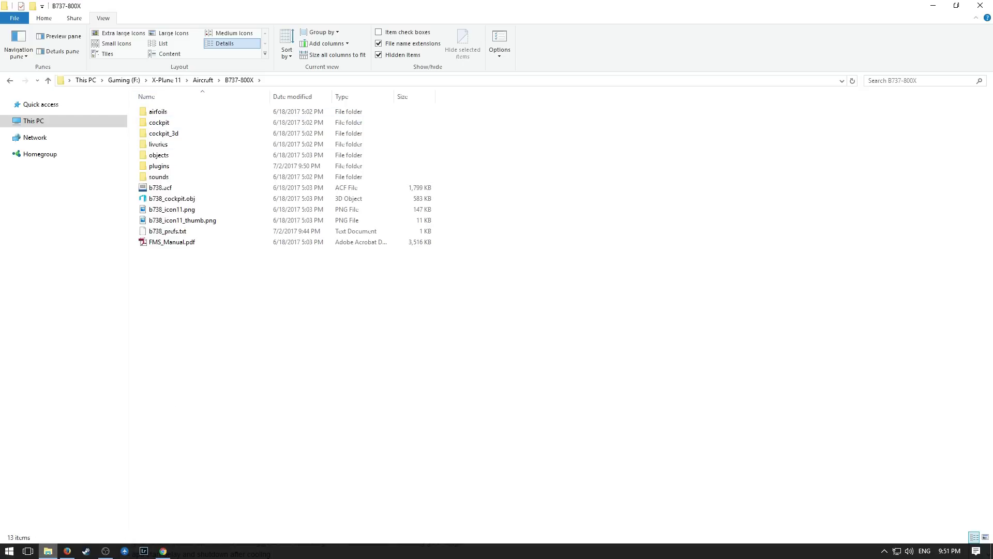
{"action": "mouse_move", "coordinate": [48, 551]}
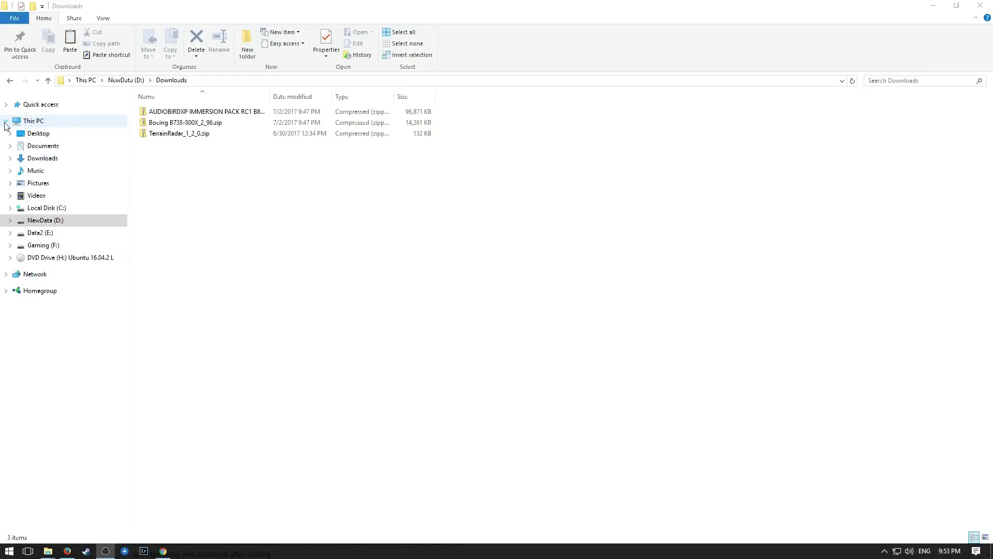
Collapse This PC in the navigation pane and auto-fit the Name column in Downloads.
{"action": "left_click", "coordinate": [5, 120]}
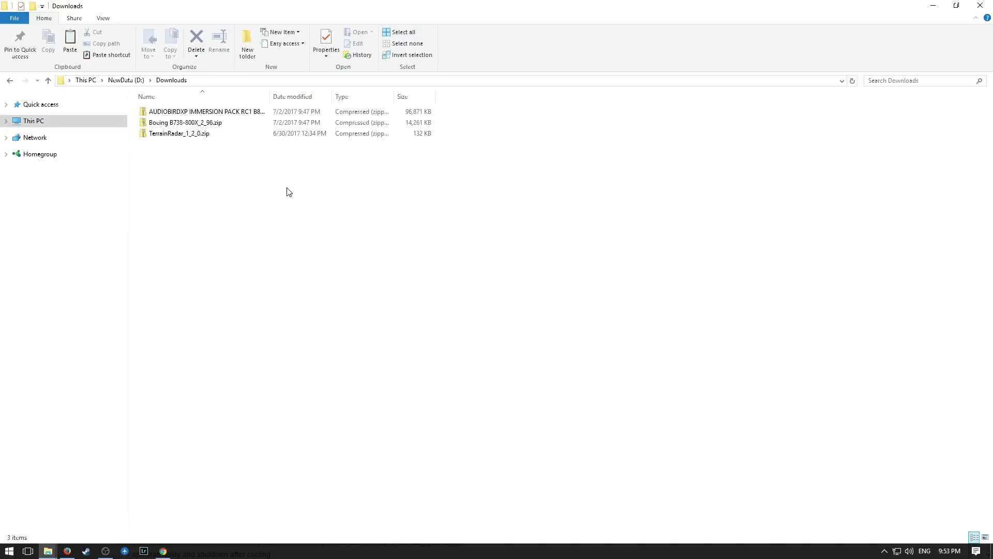
{"action": "double_click", "coordinate": [268, 97]}
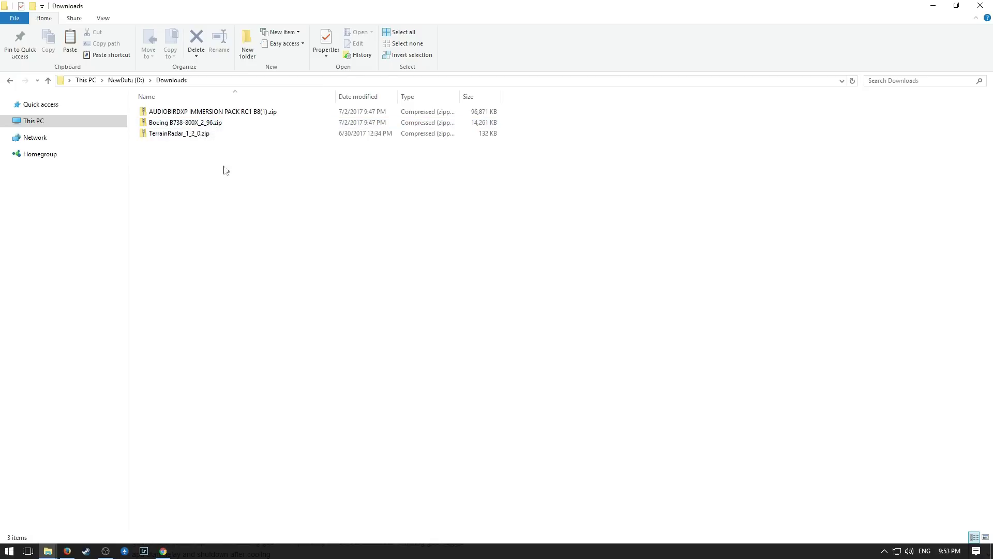
Open Boeing B738-800X_2_96.zip and copy all of its contents.
{"action": "double_click", "coordinate": [200, 128]}
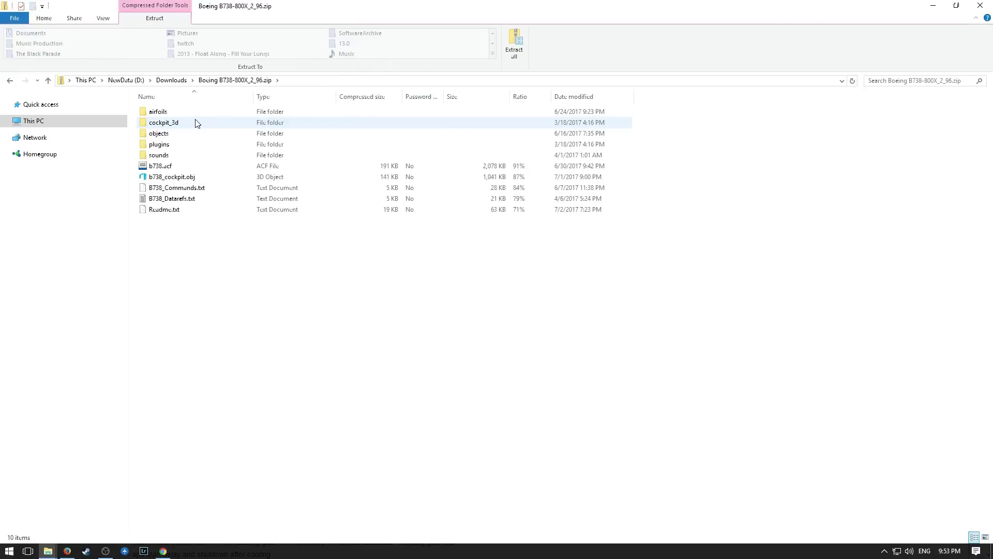
{"action": "left_click_drag", "start_coordinate": [233, 259], "coordinate": [148, 112]}
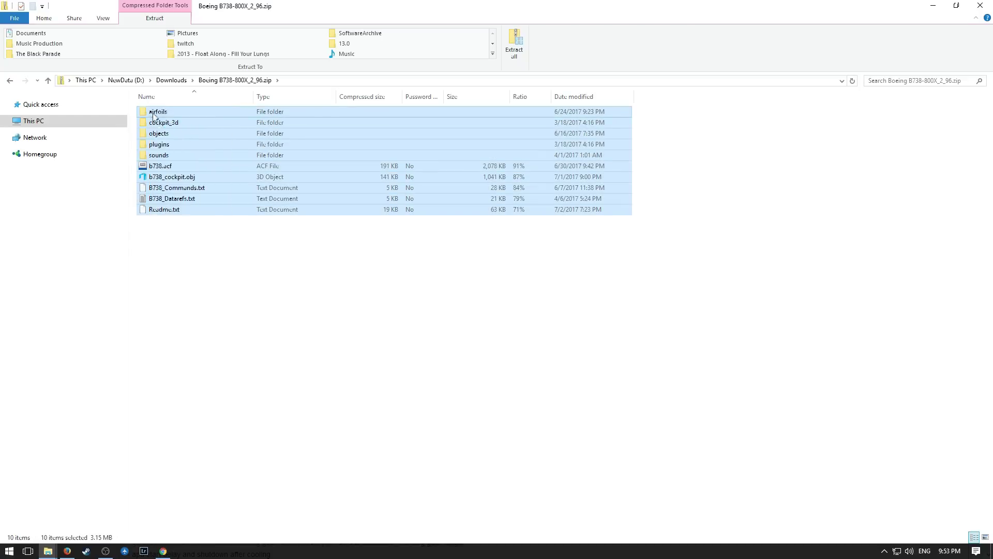
{"action": "right_click", "coordinate": [156, 116]}
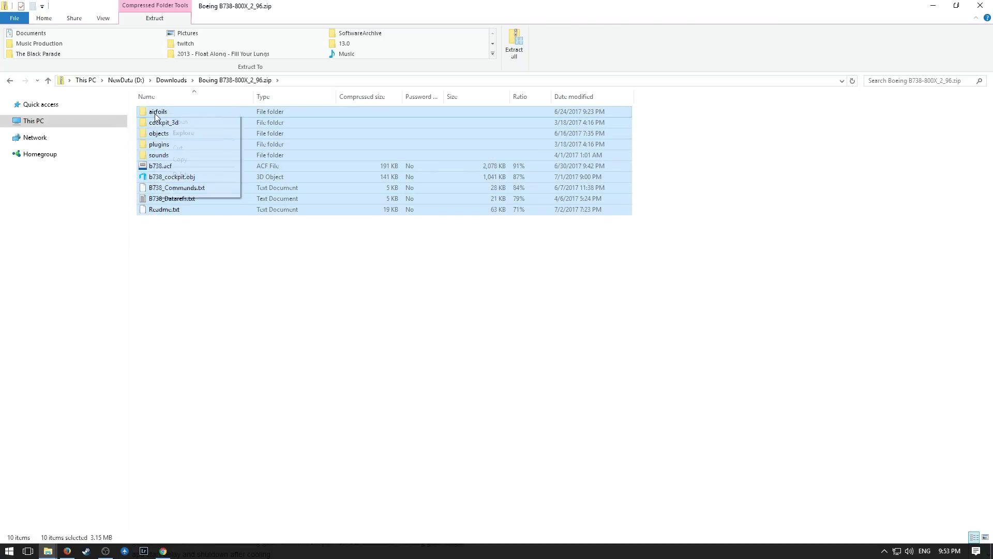
{"action": "left_click", "coordinate": [186, 159]}
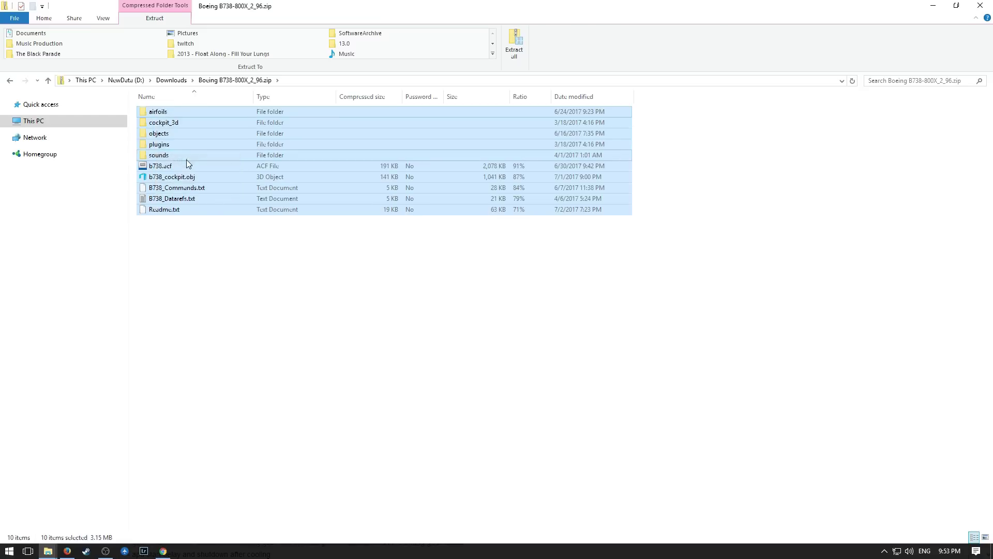
Paste the archive contents into B737-800X, replacing existing files, then return to Downloads.
{"action": "mouse_move", "coordinate": [46, 551]}
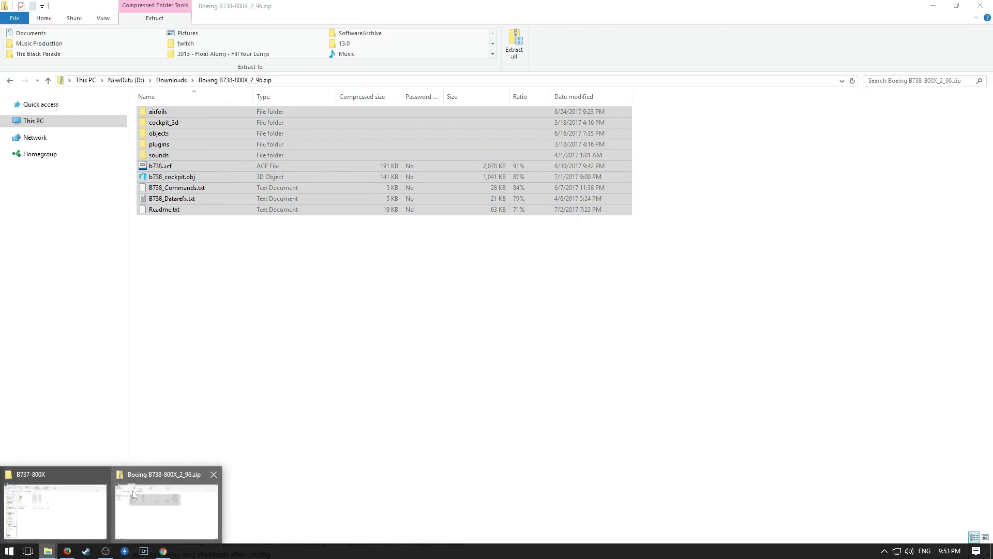
{"action": "left_click", "coordinate": [76, 529]}
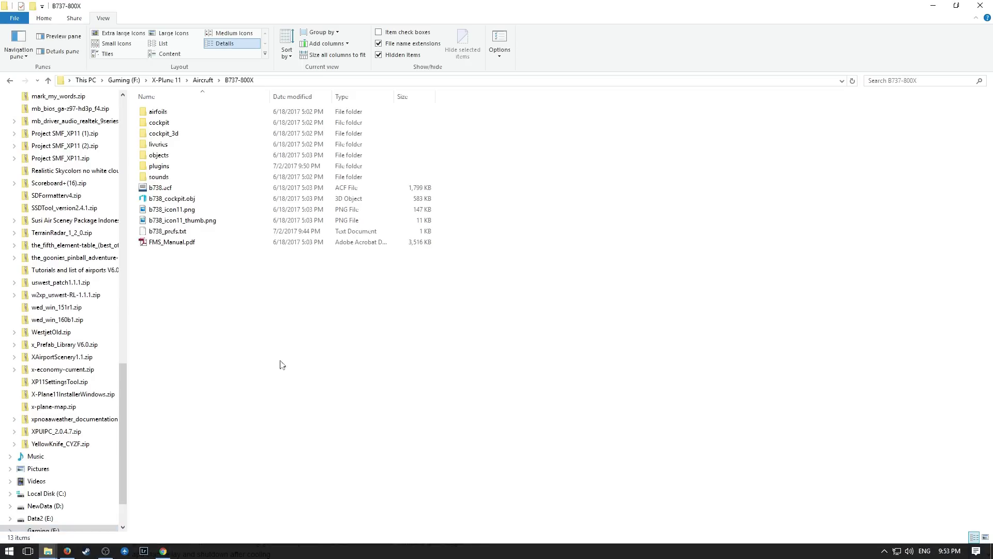
{"action": "left_click_drag", "start_coordinate": [122, 415], "coordinate": [119, 504]}
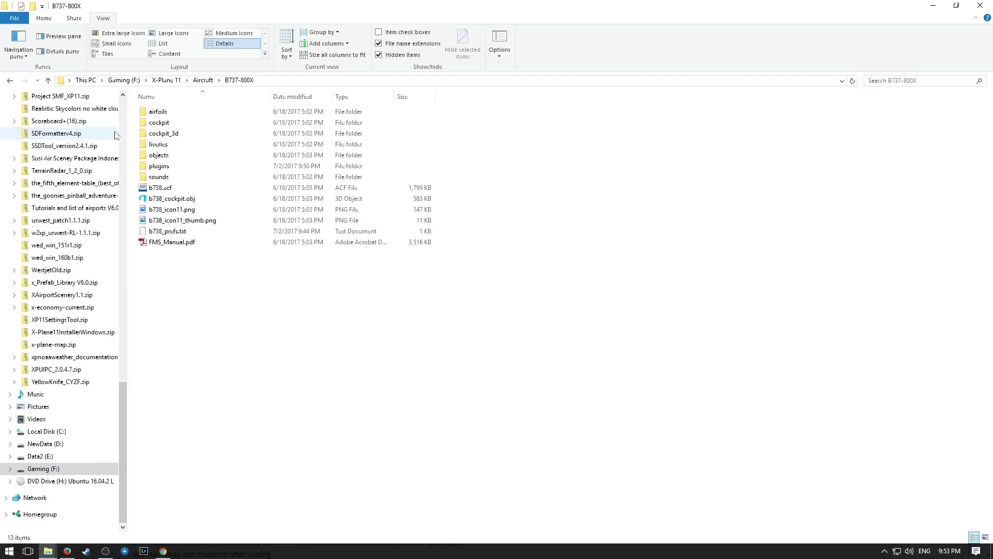
{"action": "right_click", "coordinate": [235, 286]}
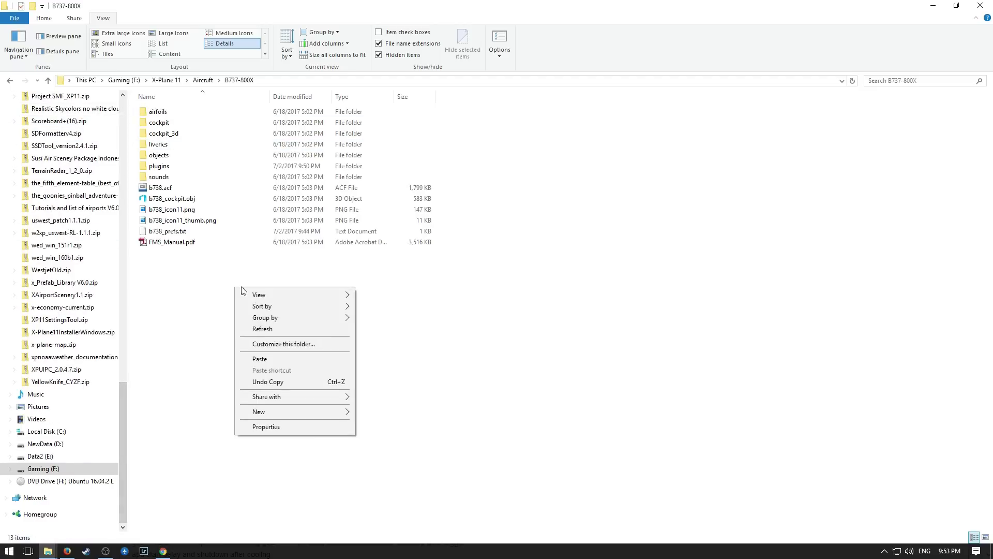
{"action": "left_click", "coordinate": [265, 359]}
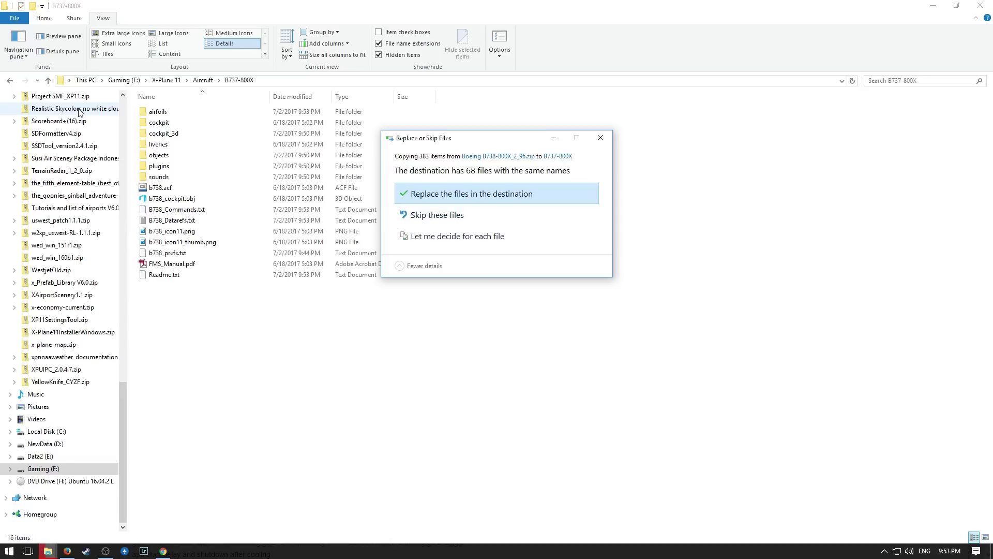
{"action": "left_click", "coordinate": [455, 197]}
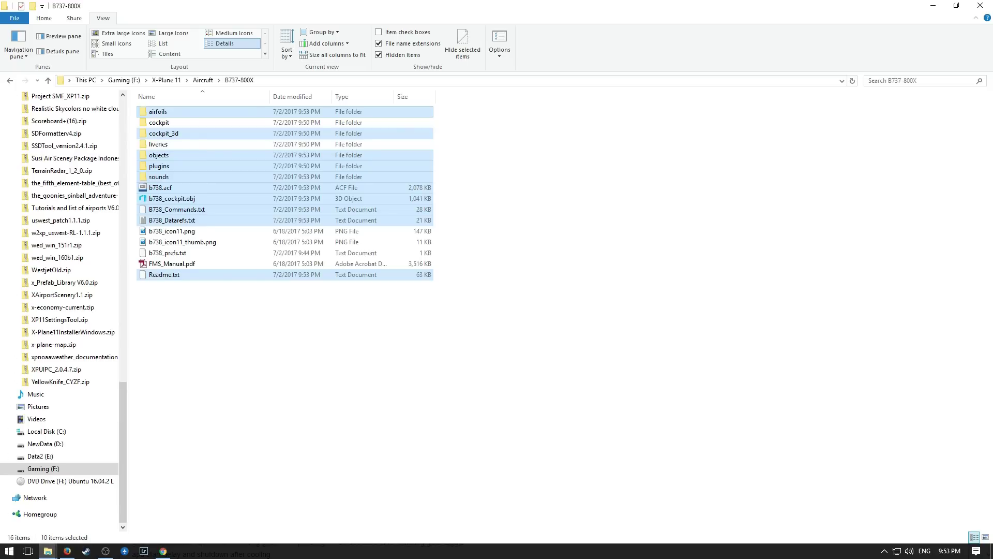
{"action": "key", "text": "alt+Tab"}
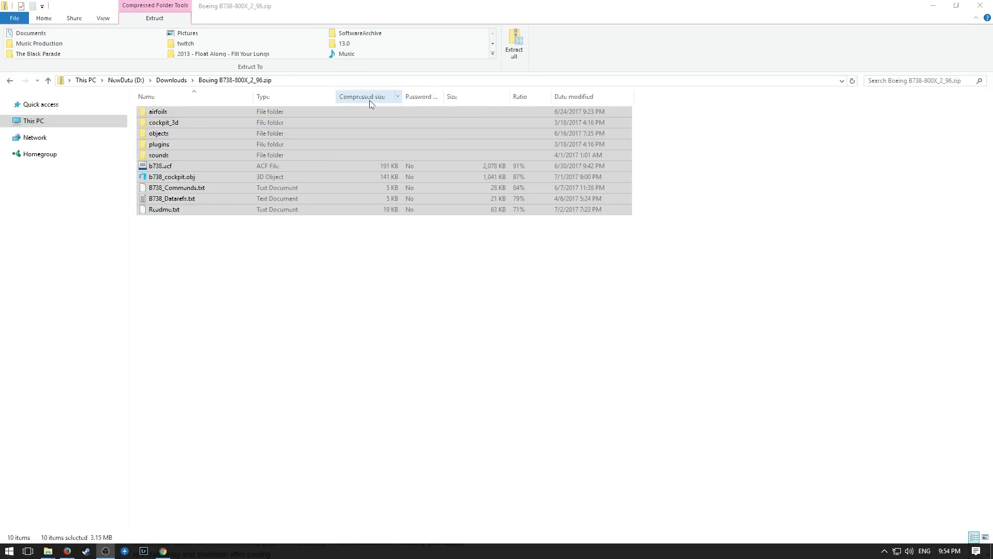
{"action": "left_click", "coordinate": [178, 81]}
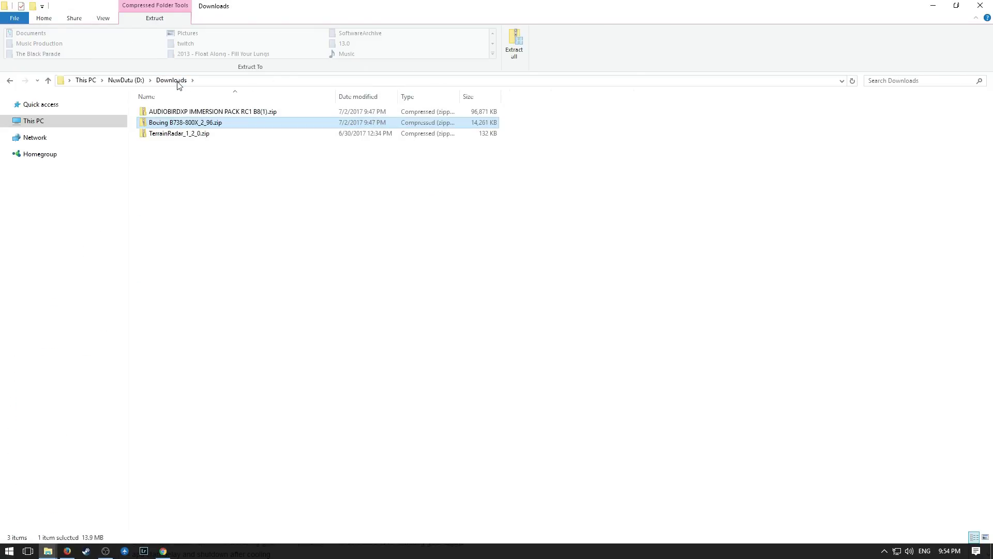
Open the AudioBird immersion pack zip and its inner folder, then copy the fmod folder.
{"action": "double_click", "coordinate": [191, 113]}
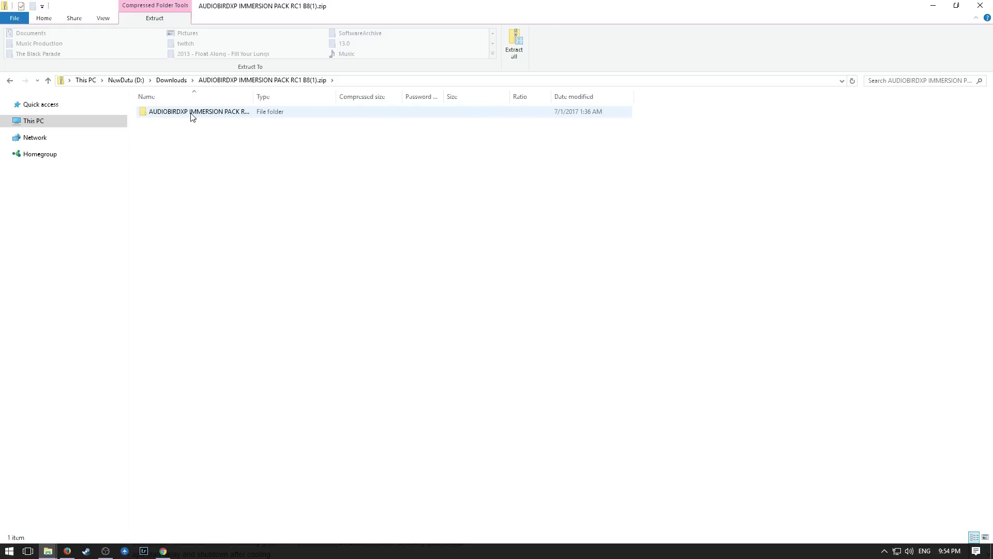
{"action": "double_click", "coordinate": [191, 113]}
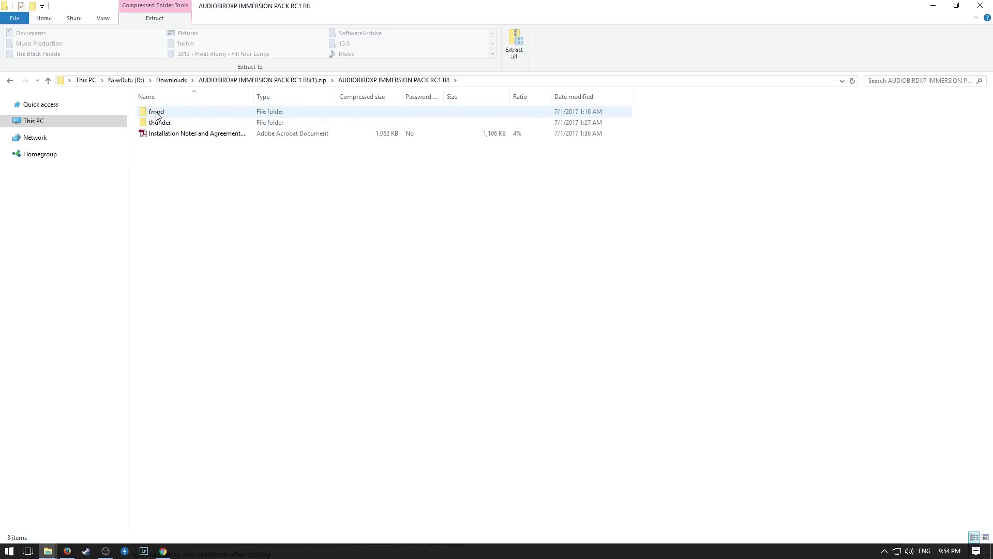
{"action": "left_click", "coordinate": [157, 115]}
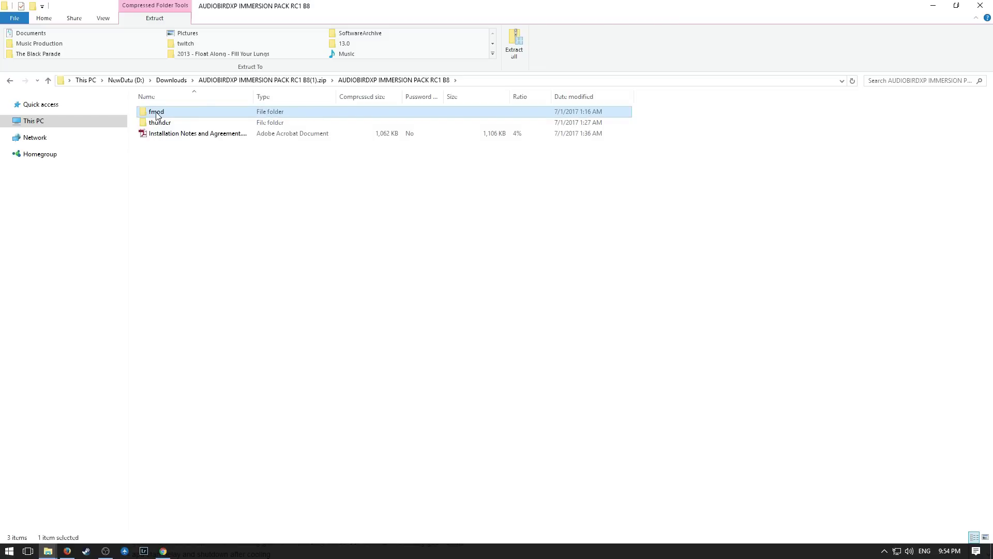
{"action": "right_click", "coordinate": [157, 115]}
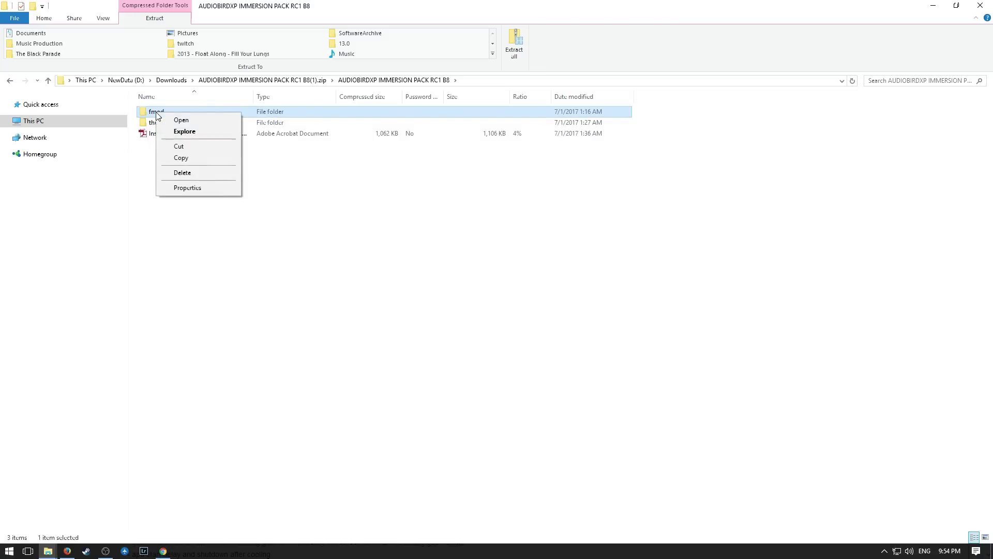
{"action": "left_click", "coordinate": [195, 156]}
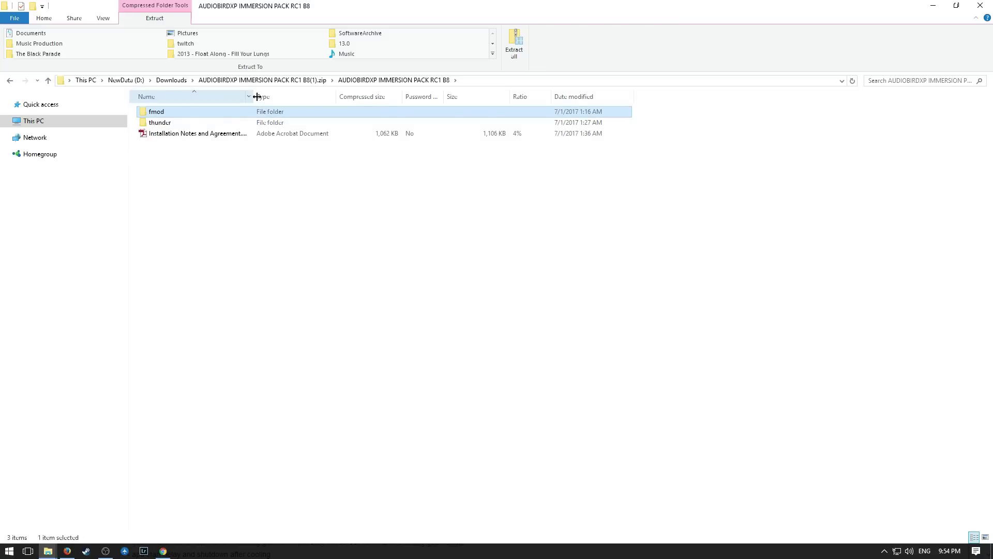
Paste the fmod folder into the B737-800X aircraft folder.
{"action": "left_click", "coordinate": [46, 551]}
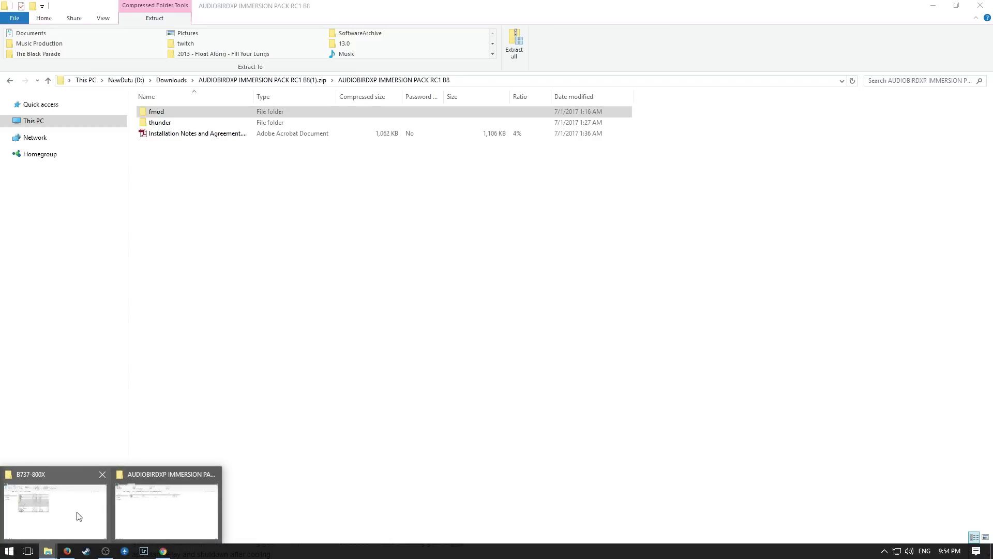
{"action": "left_click", "coordinate": [78, 516]}
{"action": "left_click", "coordinate": [366, 324]}
{"action": "right_click", "coordinate": [337, 323]}
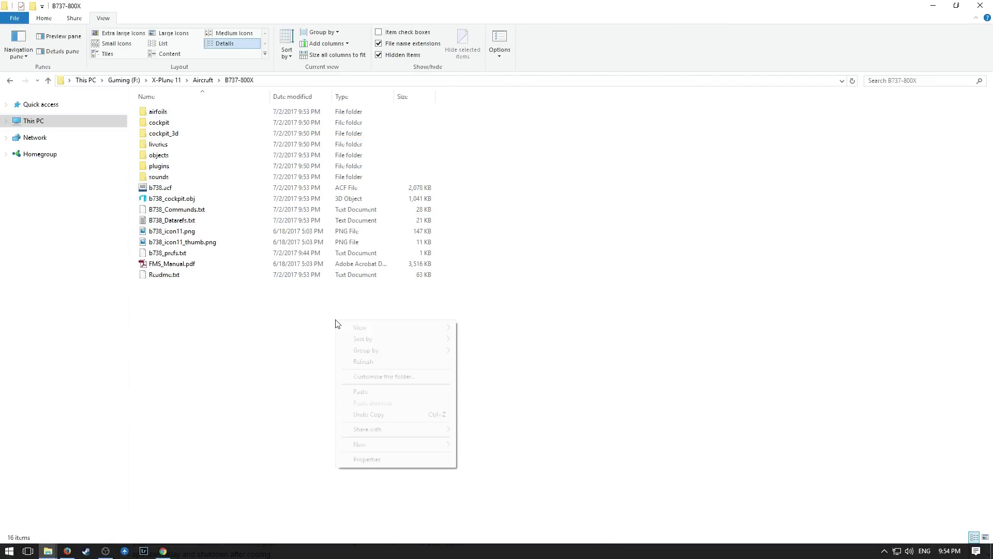
{"action": "left_click", "coordinate": [364, 393]}
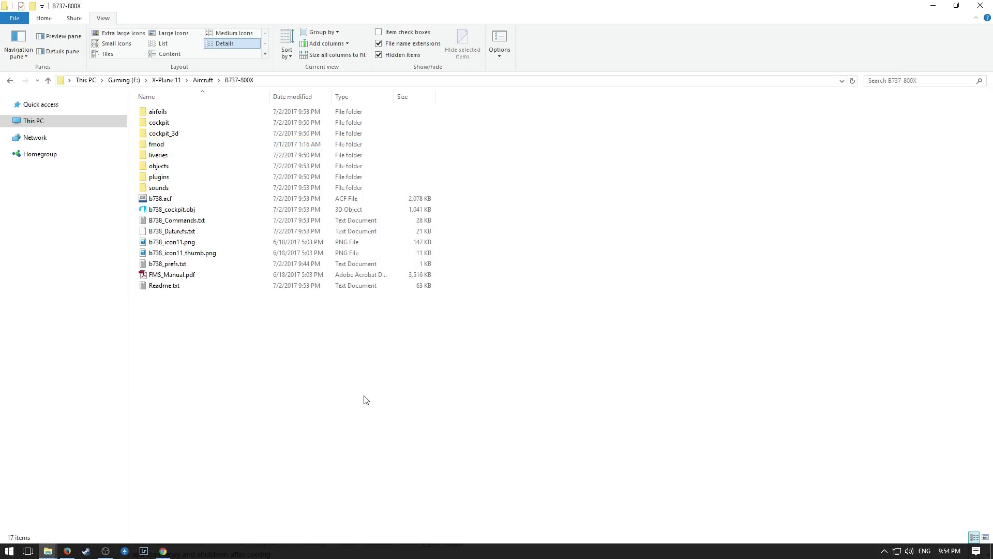
Switch back to the AudioBird pack window and return to the zip's top level.
{"action": "left_click", "coordinate": [48, 551]}
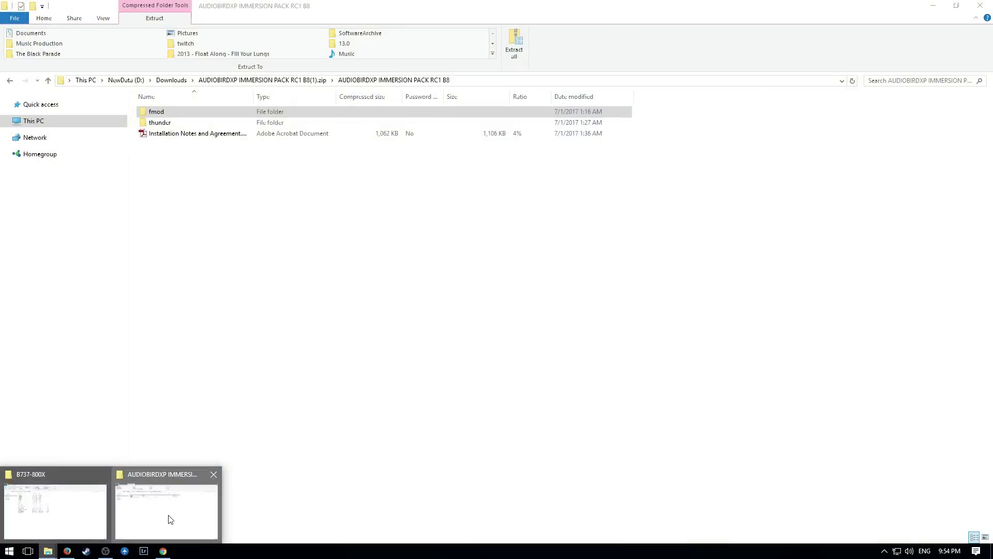
{"action": "left_click", "coordinate": [169, 517]}
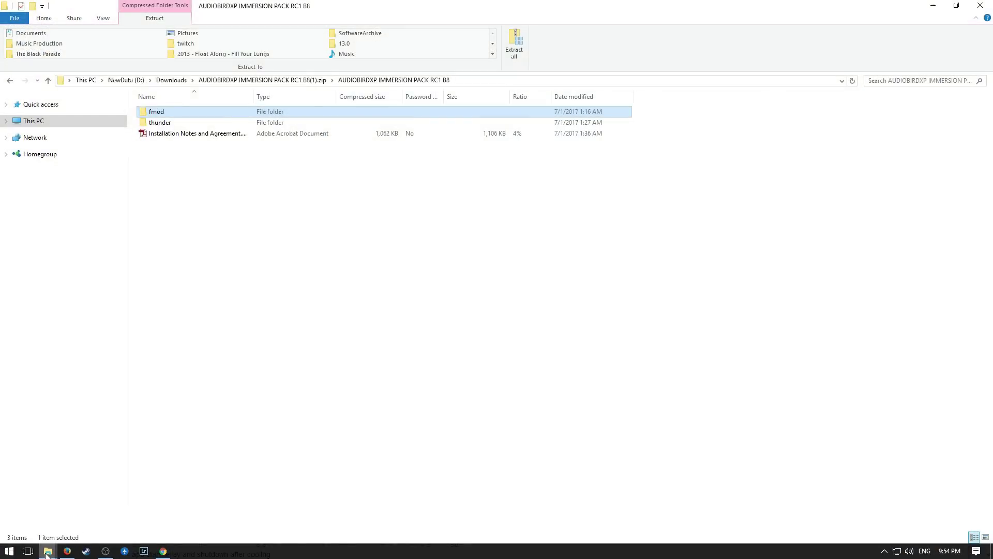
{"action": "mouse_move", "coordinate": [50, 553]}
{"action": "left_click", "coordinate": [56, 524]}
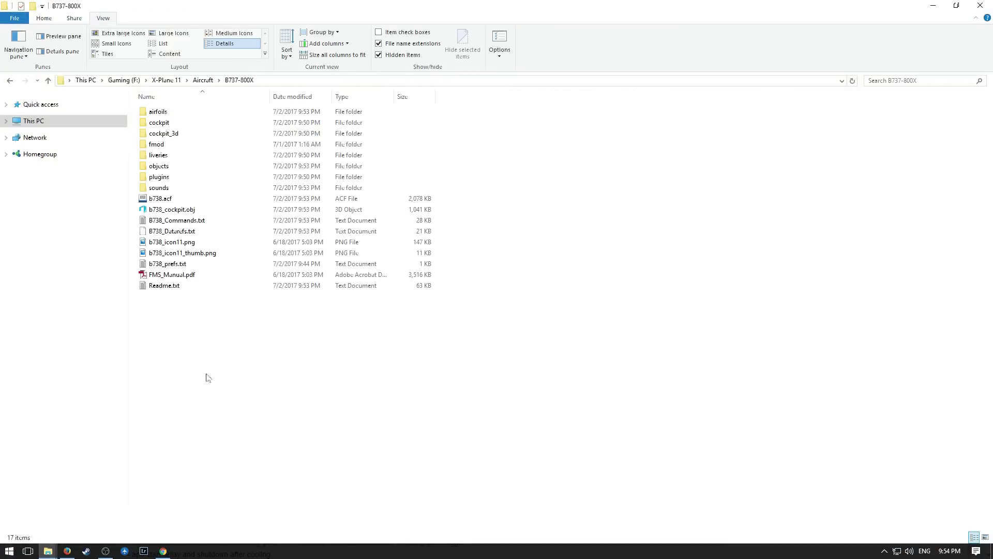
{"action": "left_click", "coordinate": [48, 550]}
{"action": "left_click", "coordinate": [160, 512]}
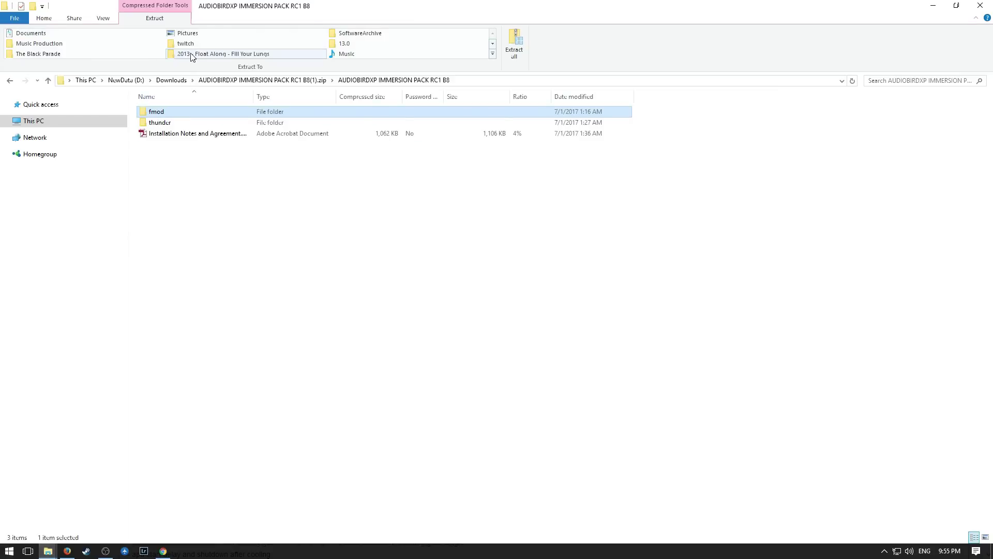
{"action": "left_click", "coordinate": [10, 81]}
Copy the TerrainRadar folder out of the TerrainRadar_1_2_0.zip archive in Downloads.
{"action": "left_click", "coordinate": [10, 81]}
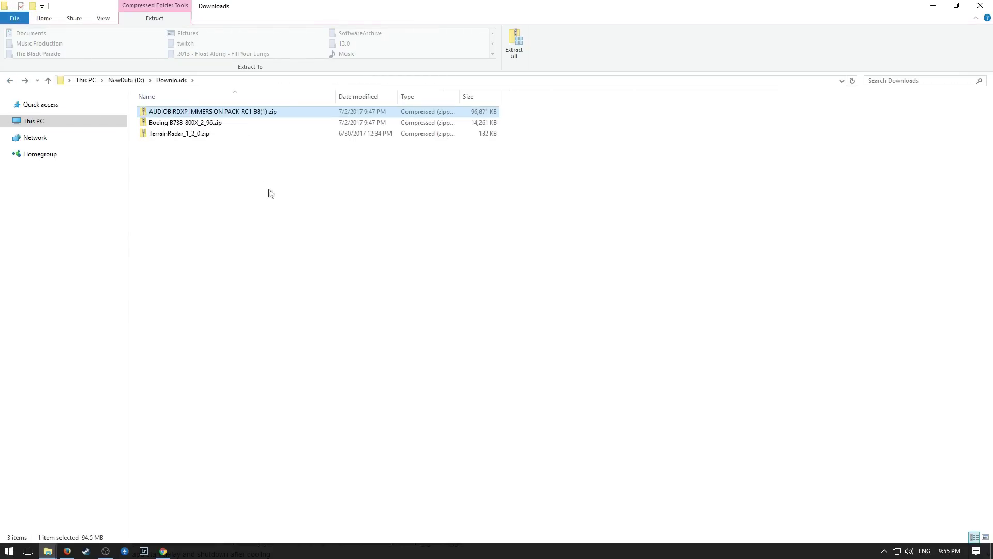
{"action": "double_click", "coordinate": [201, 133]}
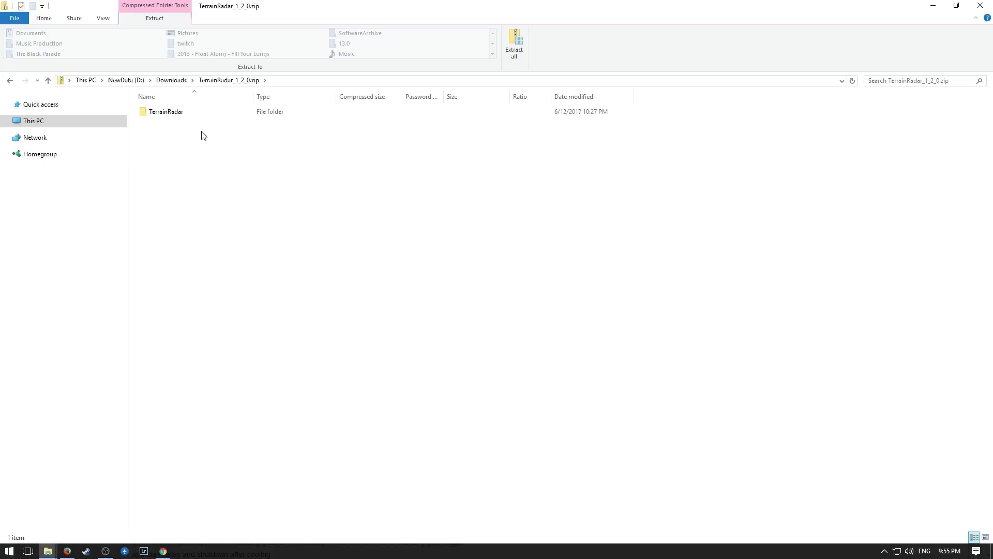
{"action": "left_click", "coordinate": [180, 115]}
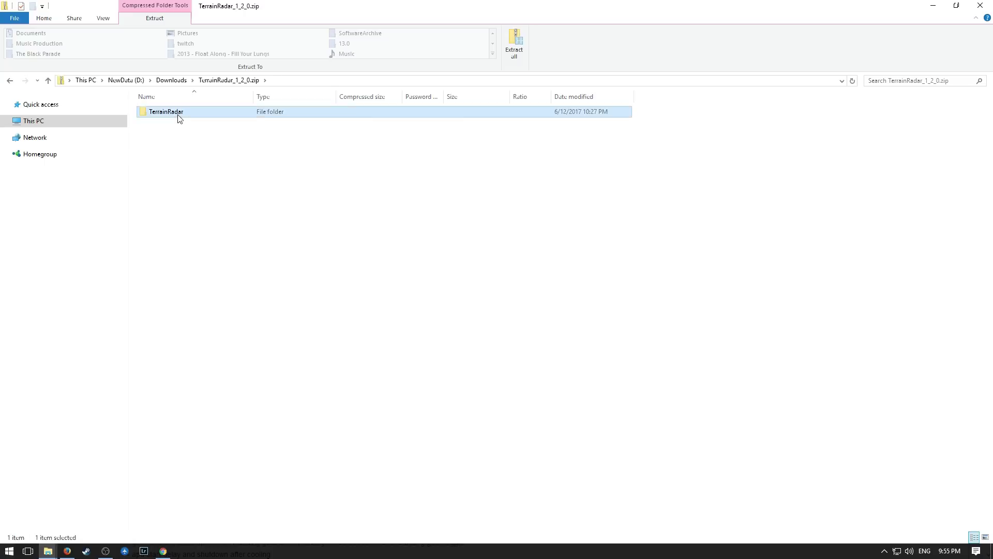
{"action": "double_click", "coordinate": [179, 114]}
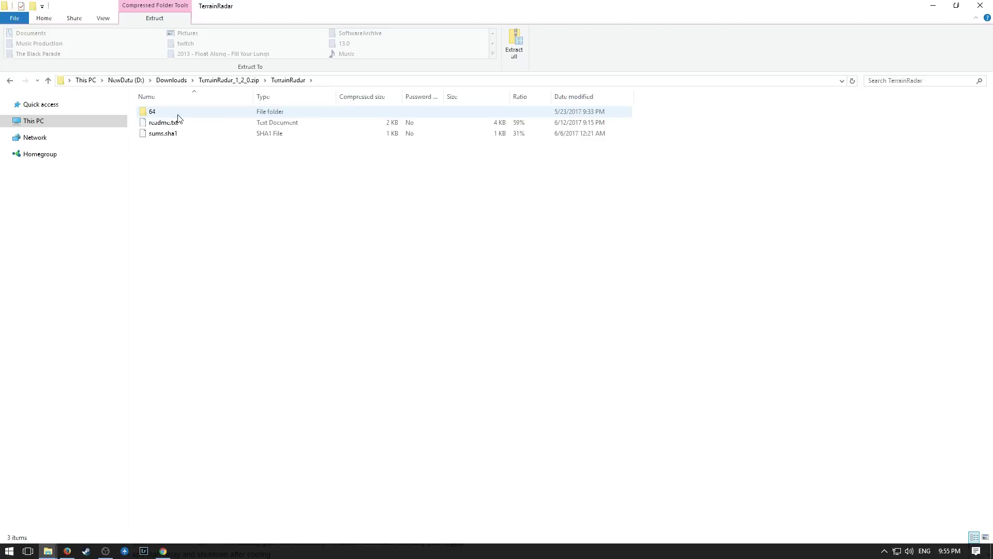
{"action": "left_click", "coordinate": [245, 81]}
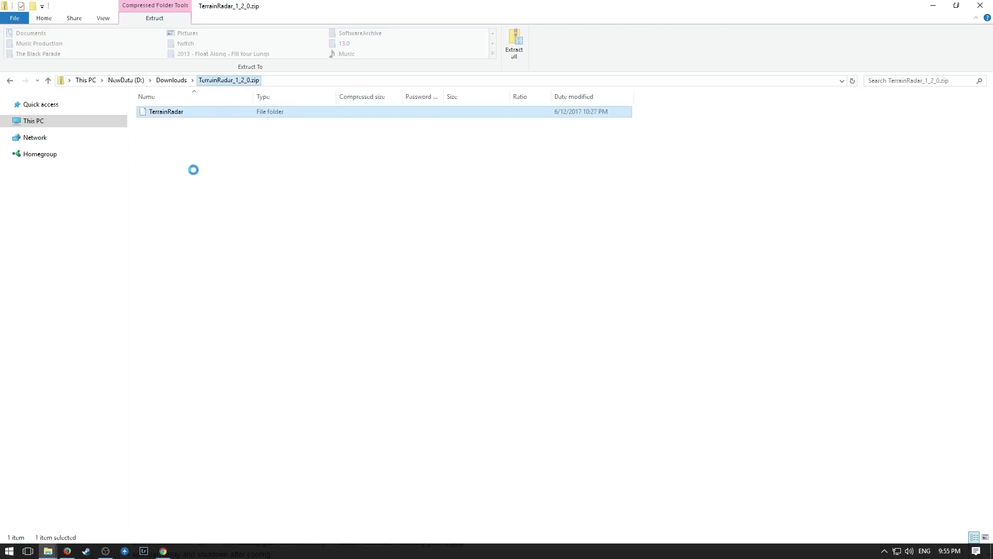
{"action": "right_click", "coordinate": [177, 114]}
{"action": "left_click", "coordinate": [204, 160]}
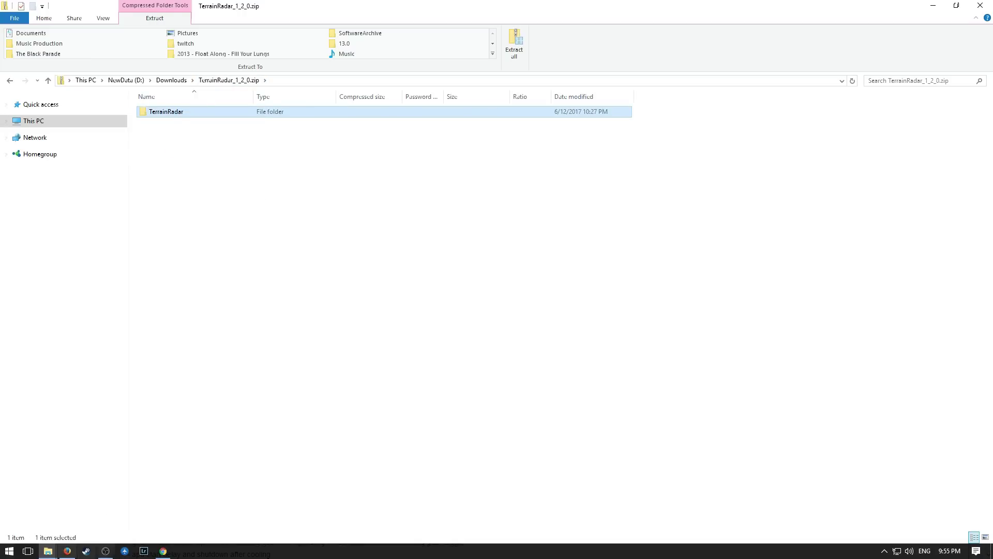
Browse to X-Plane 11's Resources\plugins folder, then open the X-Plane 11 folder on Gaming (F:).
{"action": "left_click", "coordinate": [47, 550]}
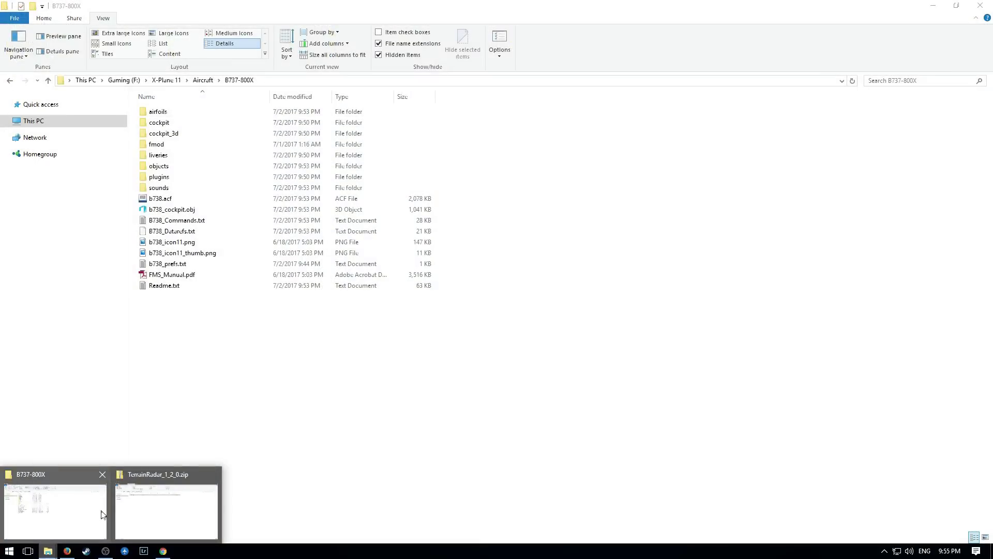
{"action": "left_click", "coordinate": [101, 515]}
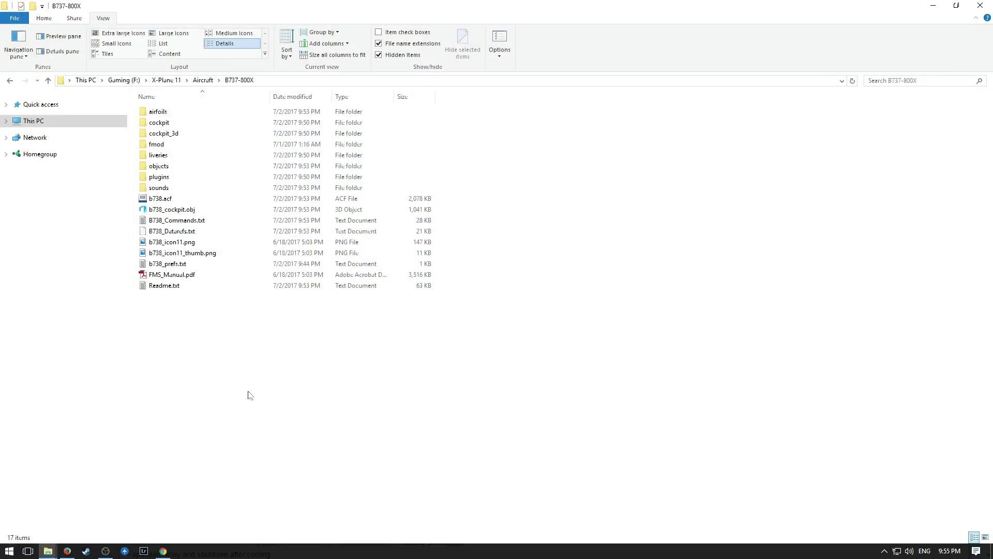
{"action": "left_click", "coordinate": [203, 81]}
{"action": "left_click", "coordinate": [172, 82]}
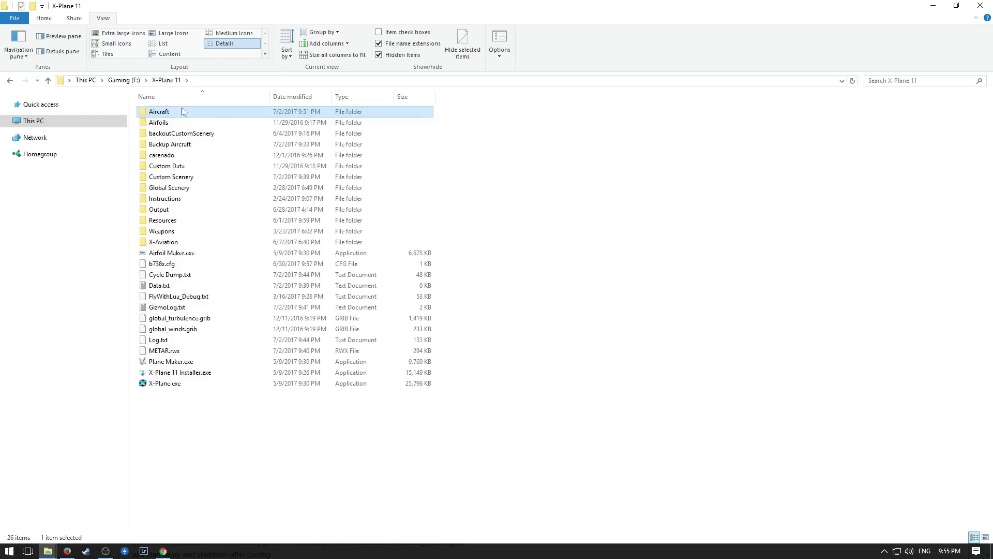
{"action": "double_click", "coordinate": [166, 222]}
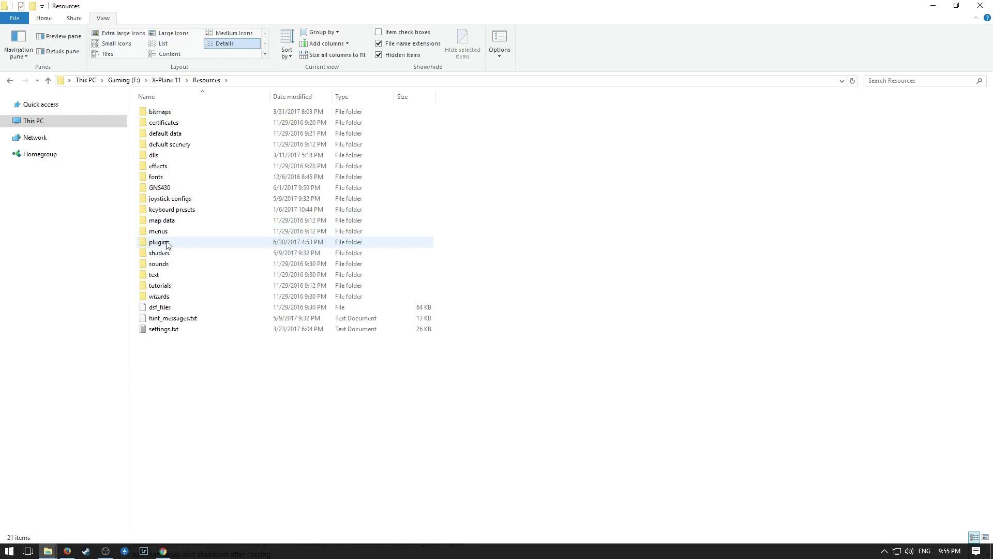
{"action": "double_click", "coordinate": [165, 242]}
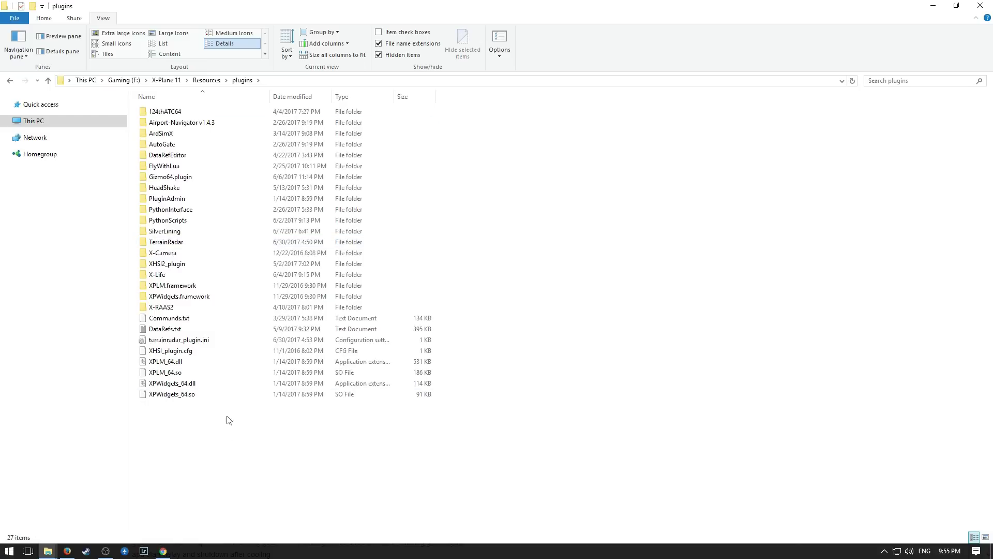
{"action": "left_click", "coordinate": [132, 81]}
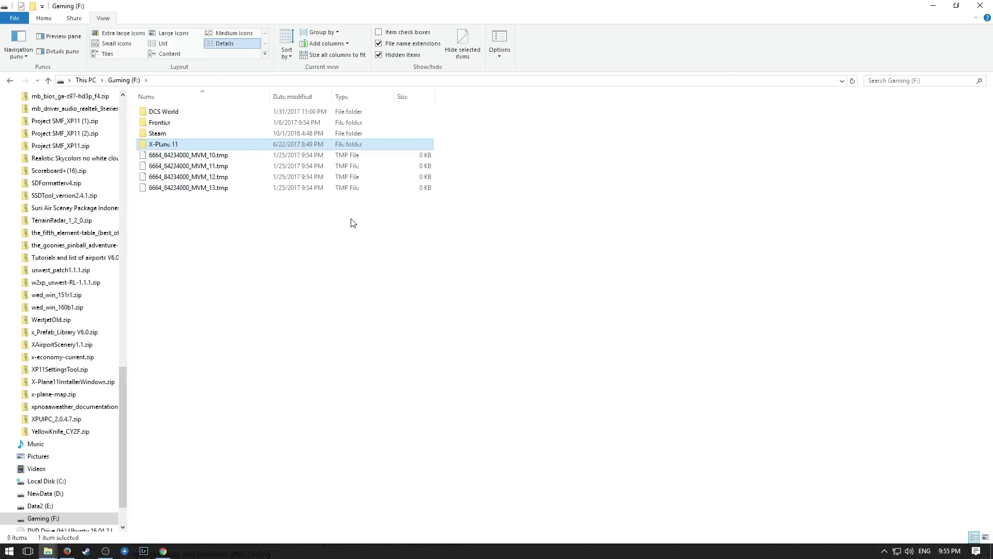
{"action": "double_click", "coordinate": [186, 145]}
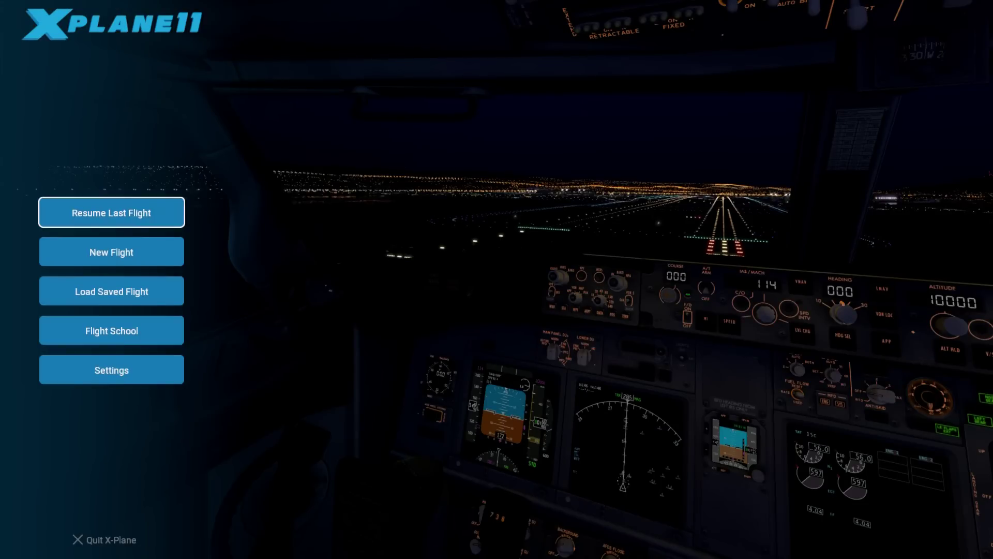
Start a New Flight and pick the Boeing 737-800X as the aircraft.
{"action": "left_click", "coordinate": [126, 248]}
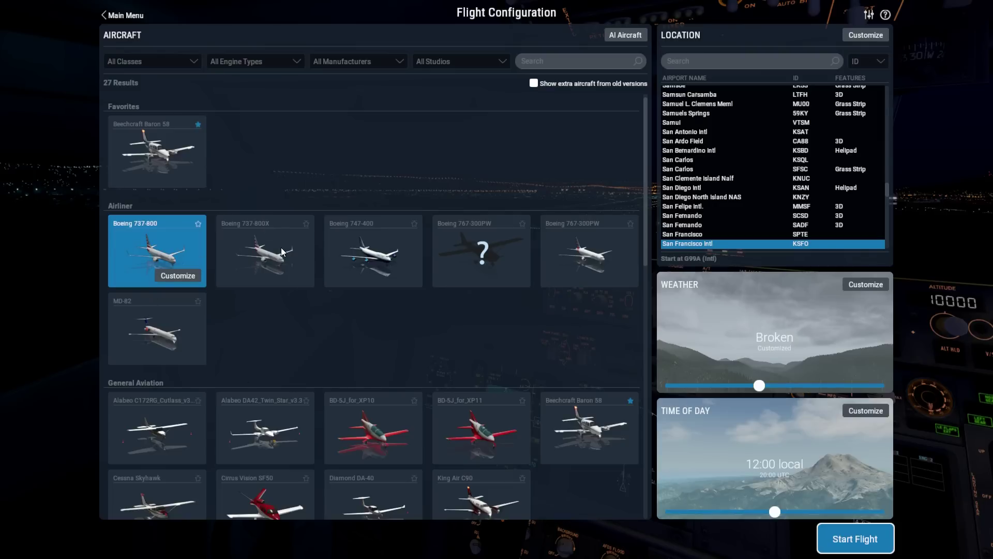
{"action": "left_click", "coordinate": [284, 280]}
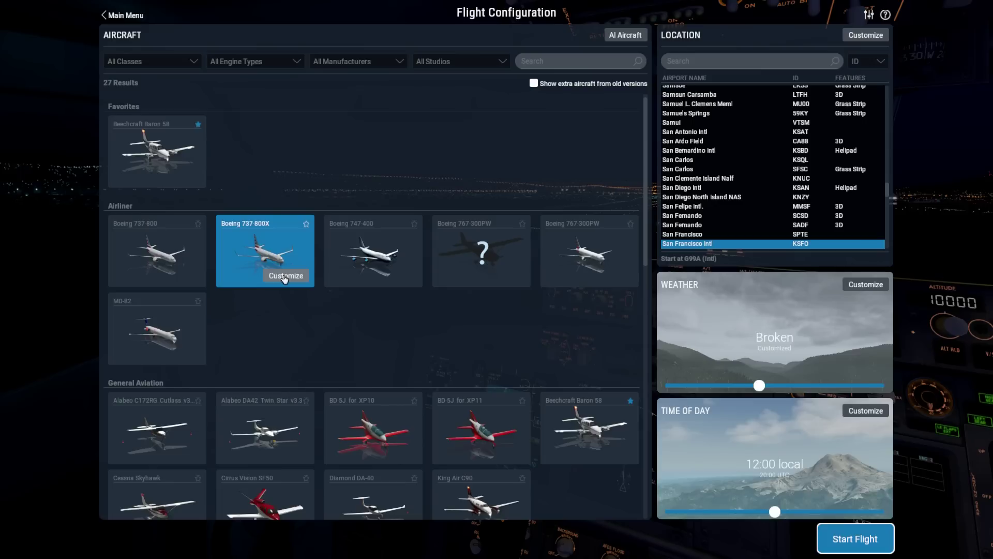
Give the Boeing 737-800X the KLM livery and start the flight.
{"action": "left_click", "coordinate": [284, 278]}
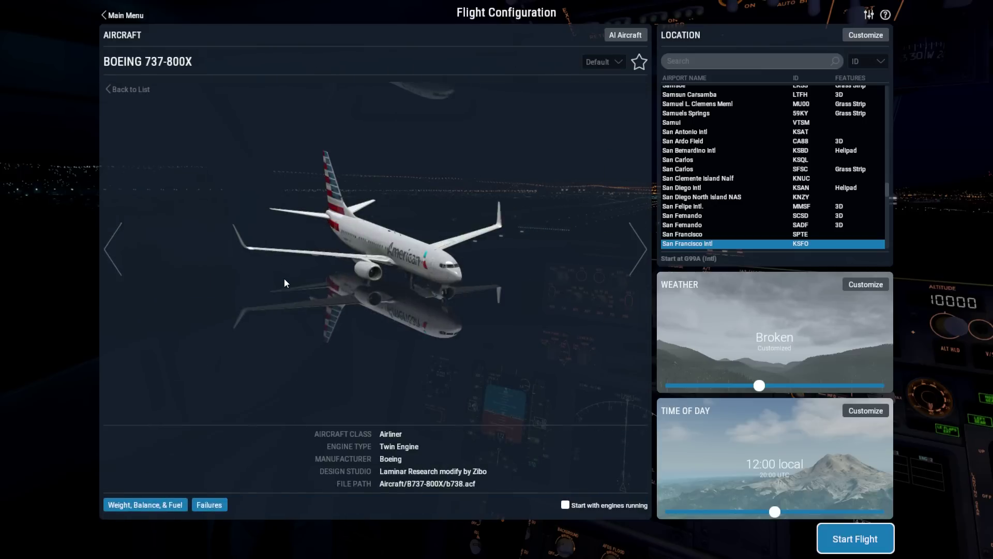
{"action": "left_click", "coordinate": [609, 62]}
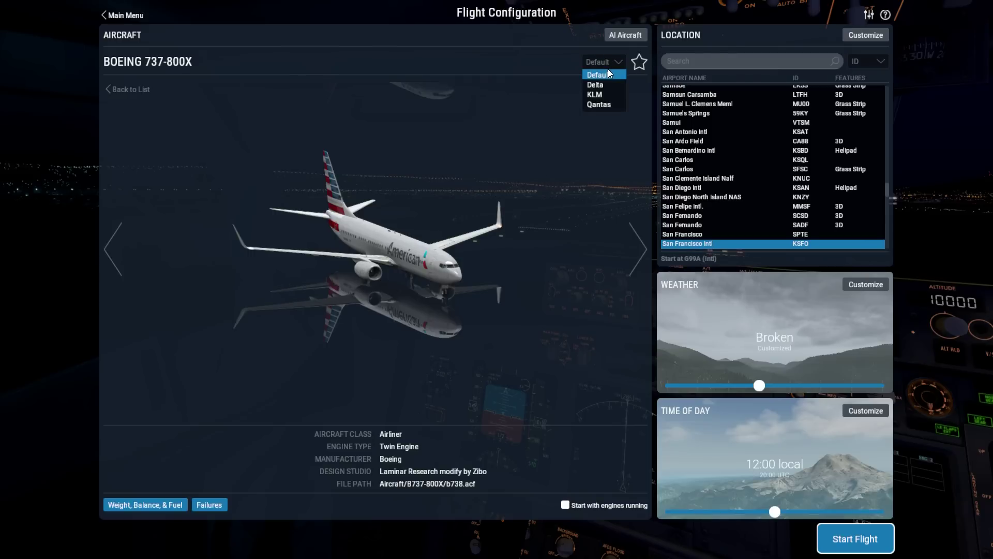
{"action": "left_click", "coordinate": [607, 95]}
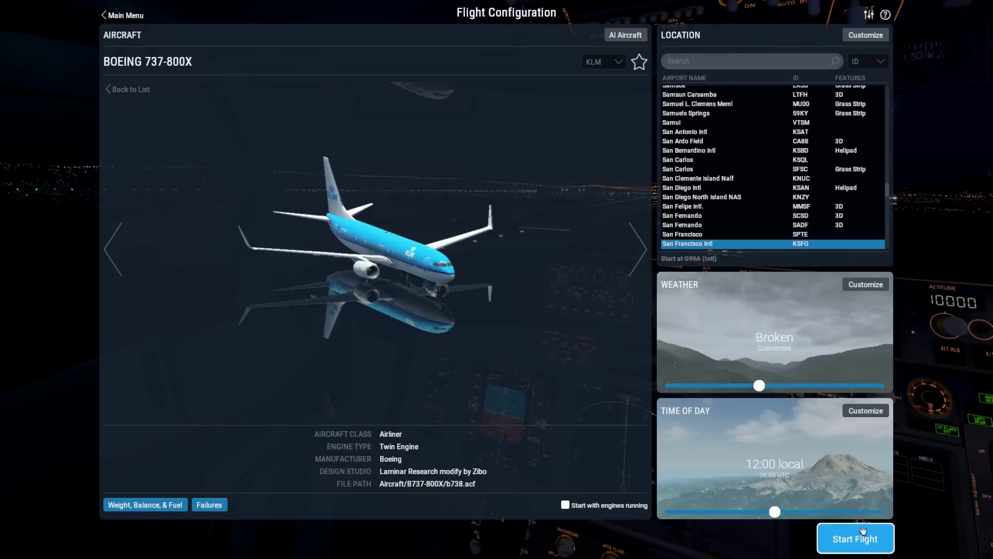
{"action": "left_click", "coordinate": [848, 540]}
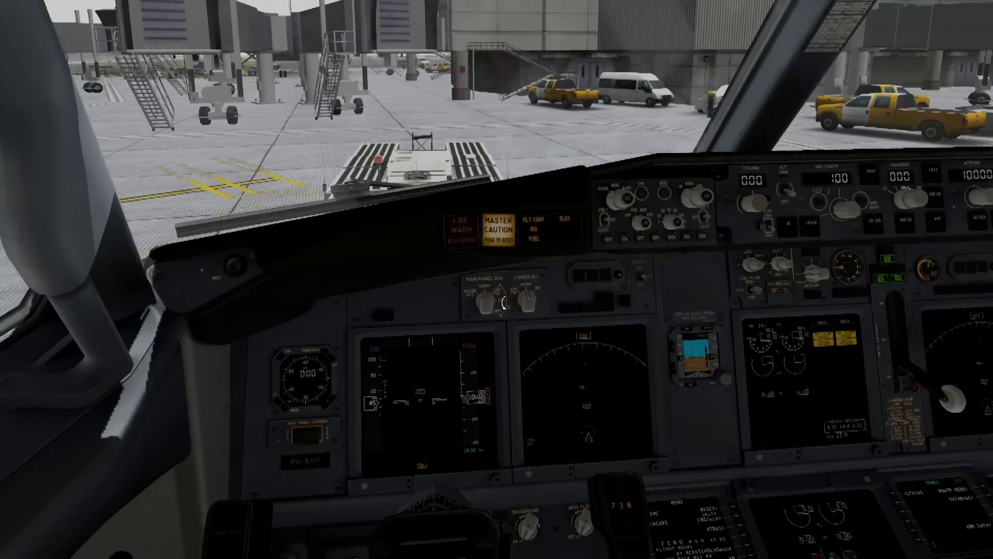
Reset the MASTER CAUTION light and look down at the pedestal FMC.
{"action": "left_click", "coordinate": [522, 228]}
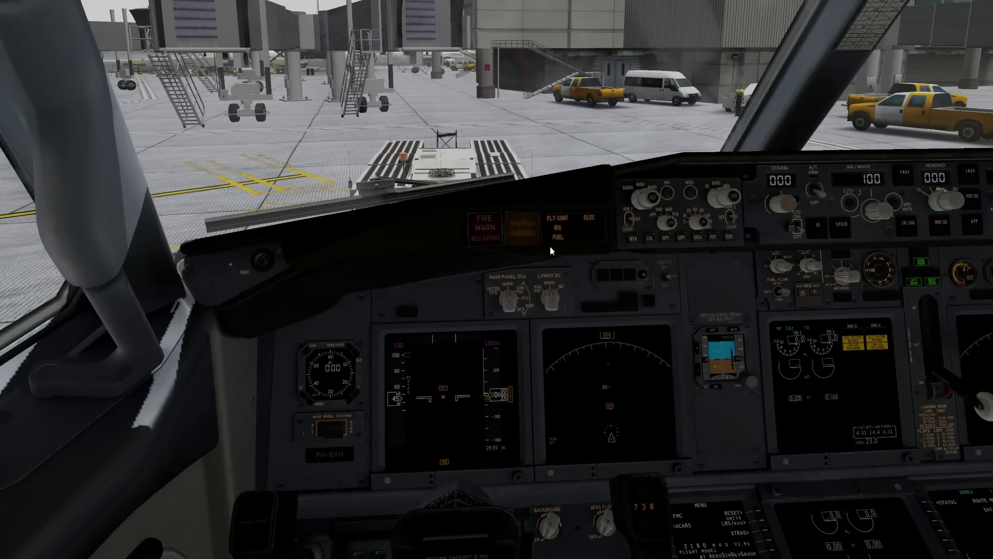
{"action": "key", "text": "shift+2"}
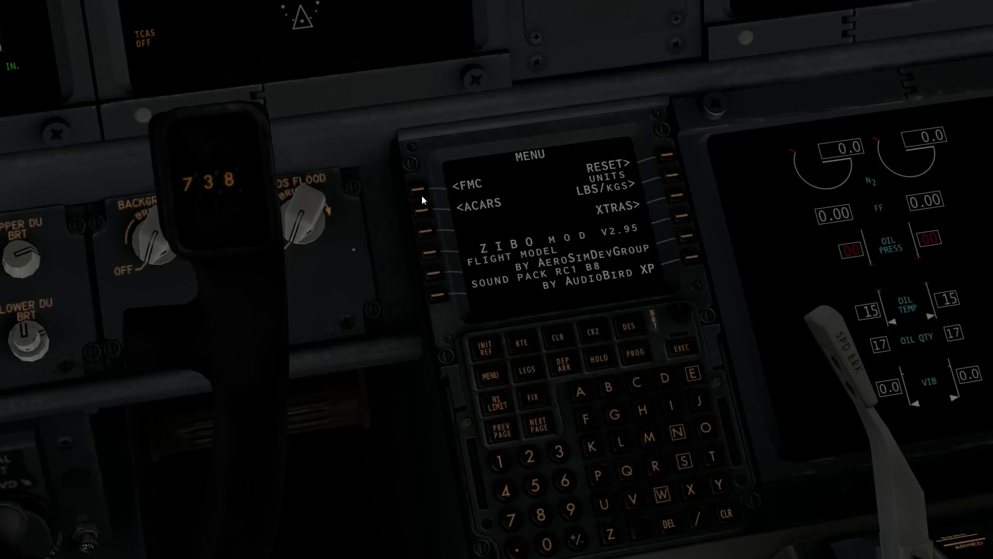
Page through the FMC's XTRAS FMOD sound settings, then bring up the IDENT page.
{"action": "left_click", "coordinate": [679, 198]}
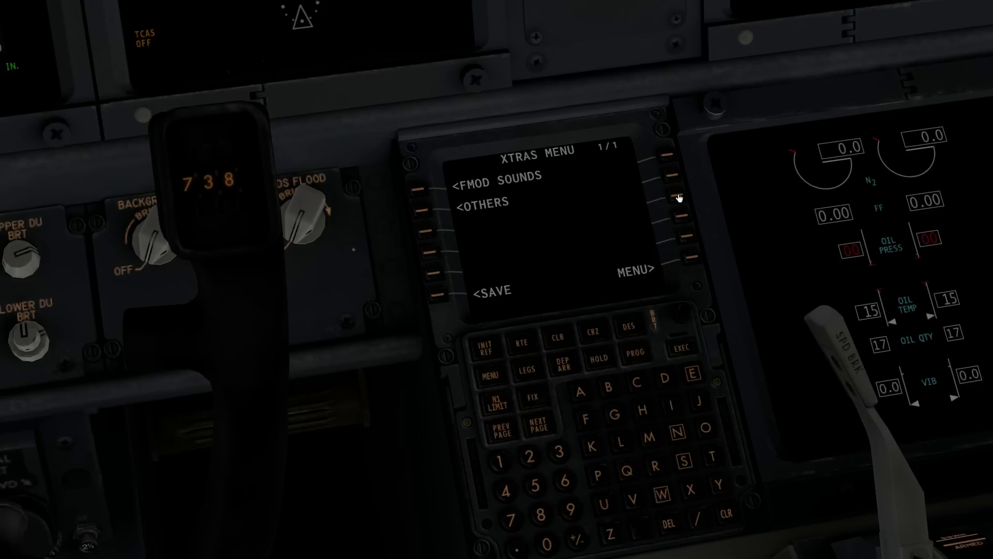
{"action": "left_click", "coordinate": [420, 190]}
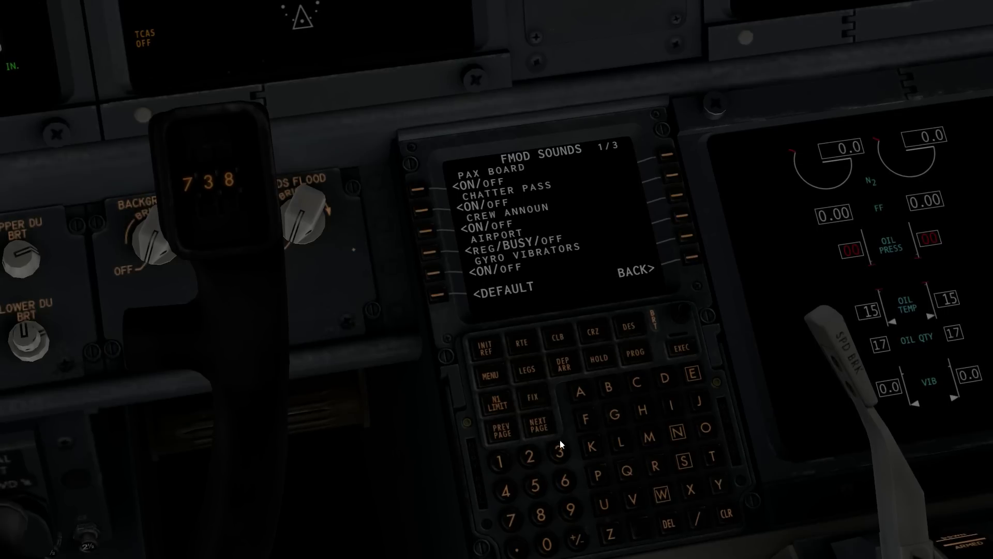
{"action": "left_click", "coordinate": [538, 426]}
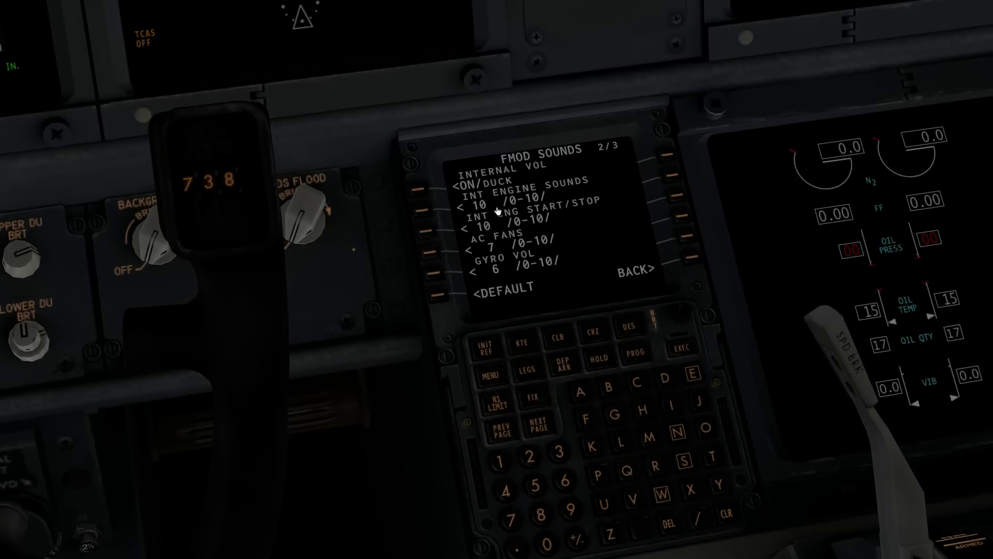
{"action": "left_click", "coordinate": [500, 427]}
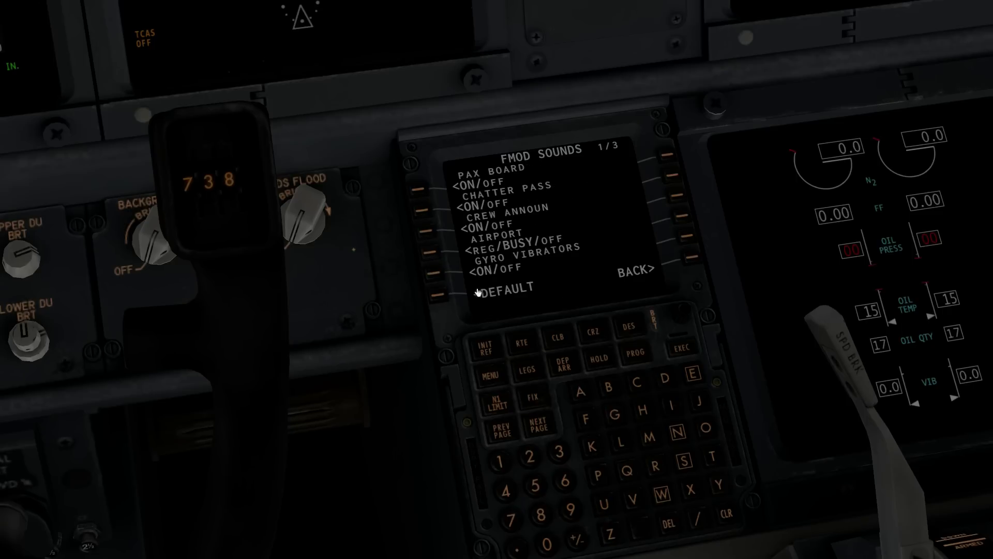
{"action": "left_click", "coordinate": [488, 371]}
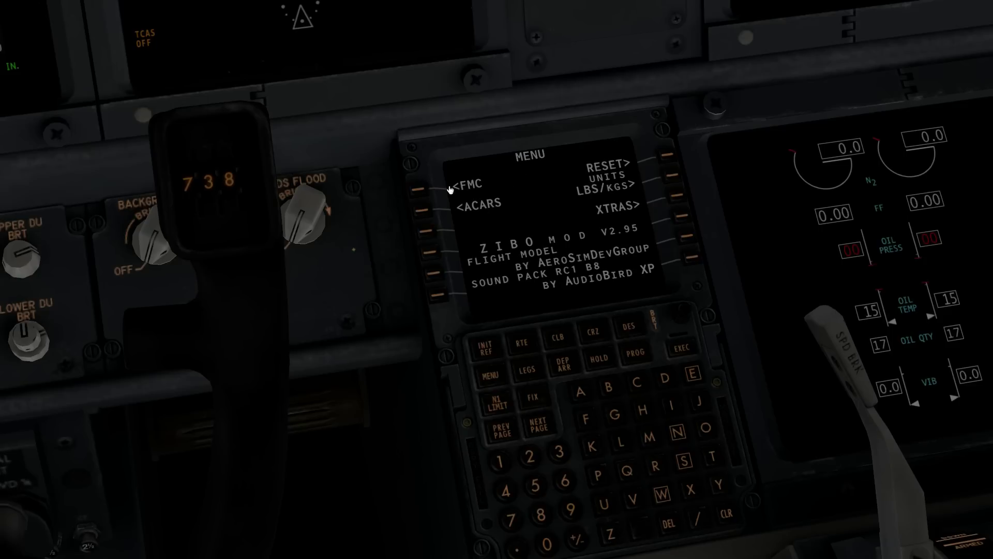
{"action": "left_click", "coordinate": [427, 196]}
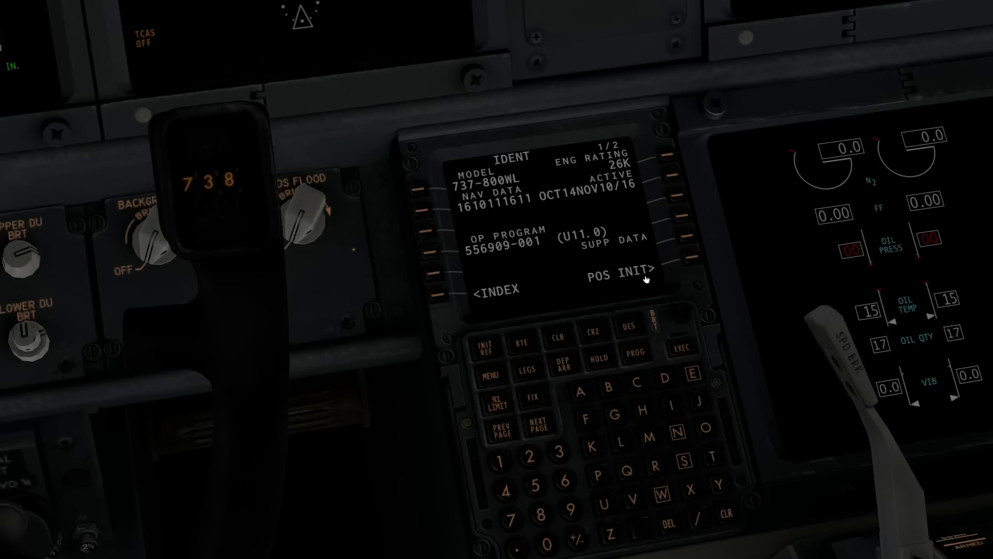
Open the FMC's POS INIT page from the IDENT page.
{"action": "left_click", "coordinate": [698, 267]}
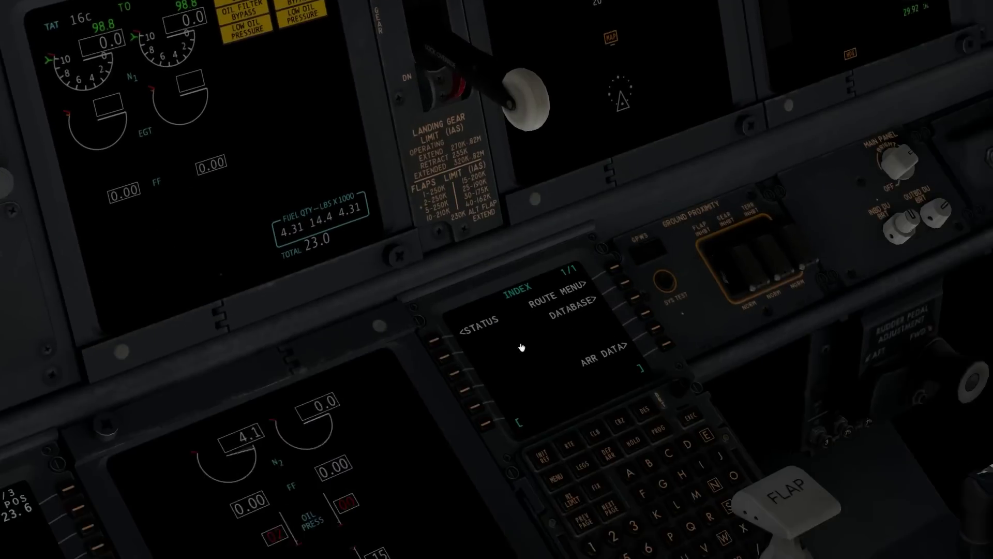
Look down at the throttle quadrant and move engine 1's start lever to IDLE.
{"action": "key", "text": "KP_4"}
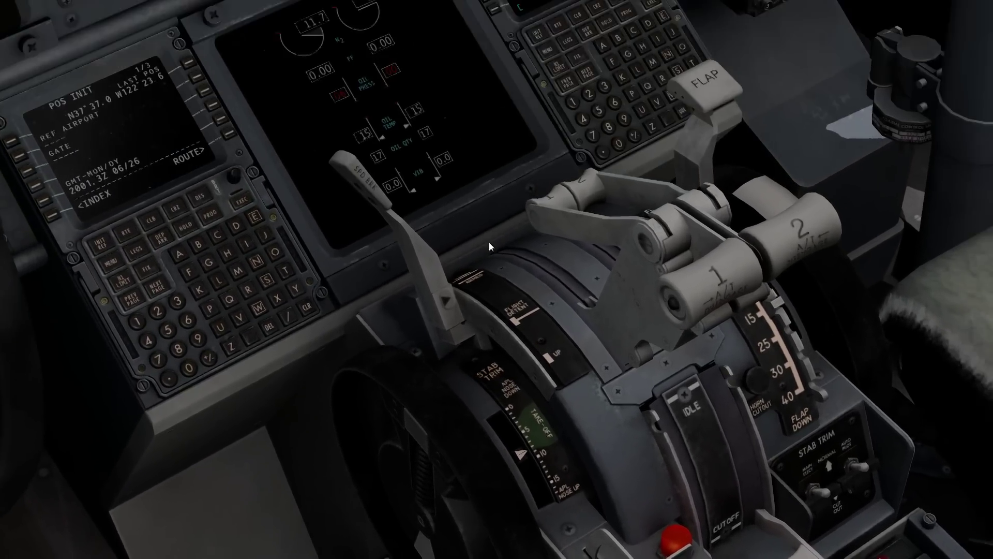
{"action": "key", "text": "KP_8"}
{"action": "key", "text": "KP_8"}
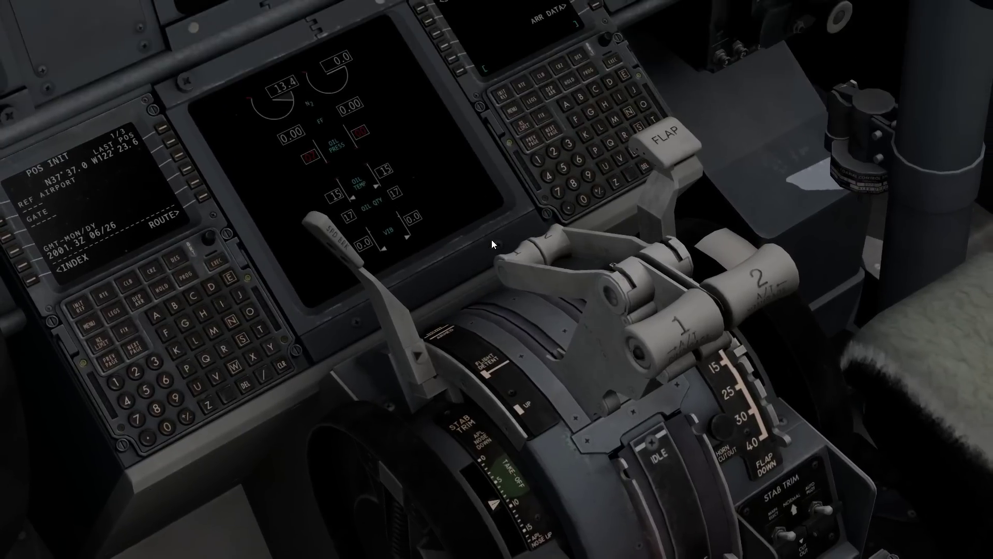
{"action": "key", "text": "KP_2"}
{"action": "key", "text": "KP_2"}
{"action": "key", "text": "KP_2"}
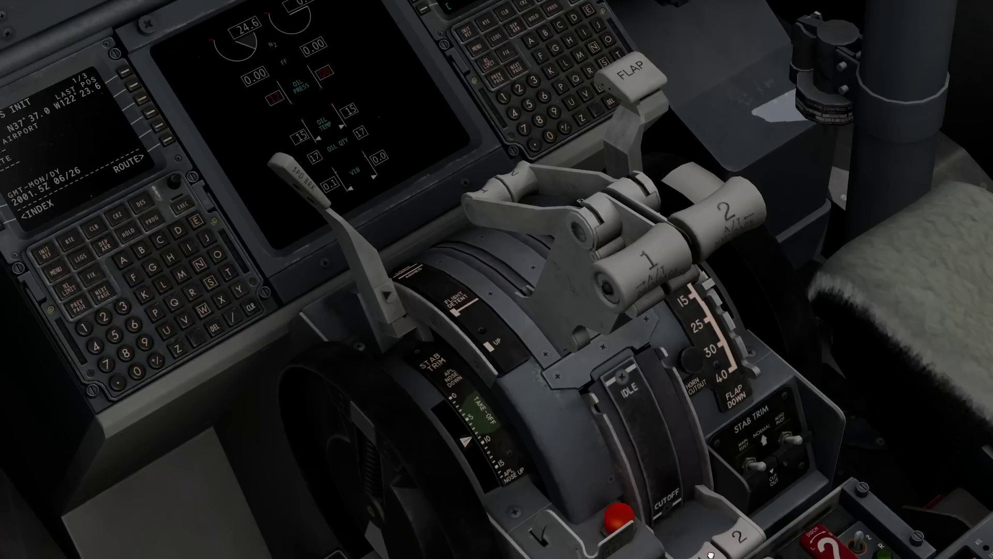
{"action": "left_click", "coordinate": [710, 555]}
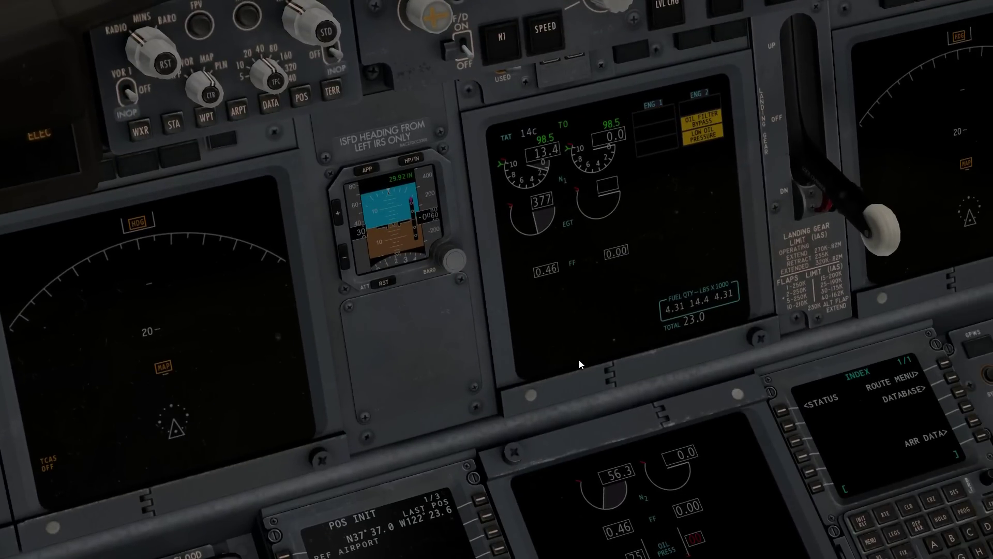
Watch the engine displays and throttle quadrant as engine 1's N2 climbs past 60.
{"action": "key", "text": "Down"}
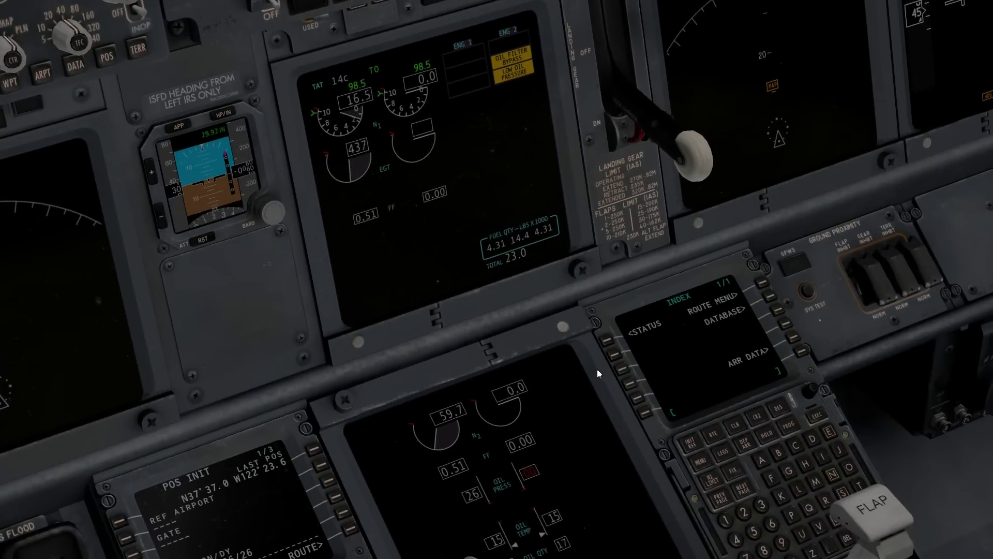
{"action": "key", "text": "Down"}
{"action": "key", "text": "Right"}
{"action": "key", "text": "Down"}
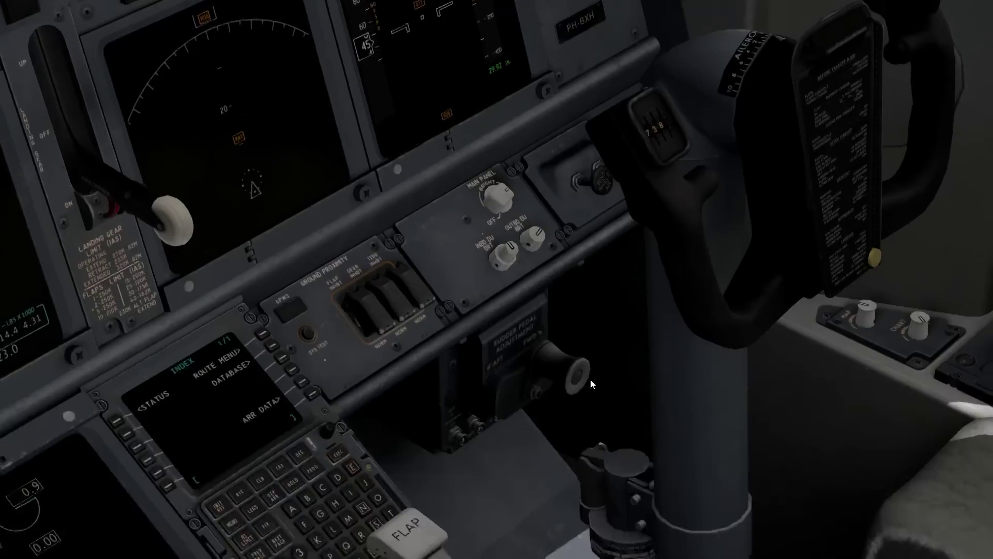
{"action": "key", "text": "Up"}
{"action": "key", "text": "Left"}
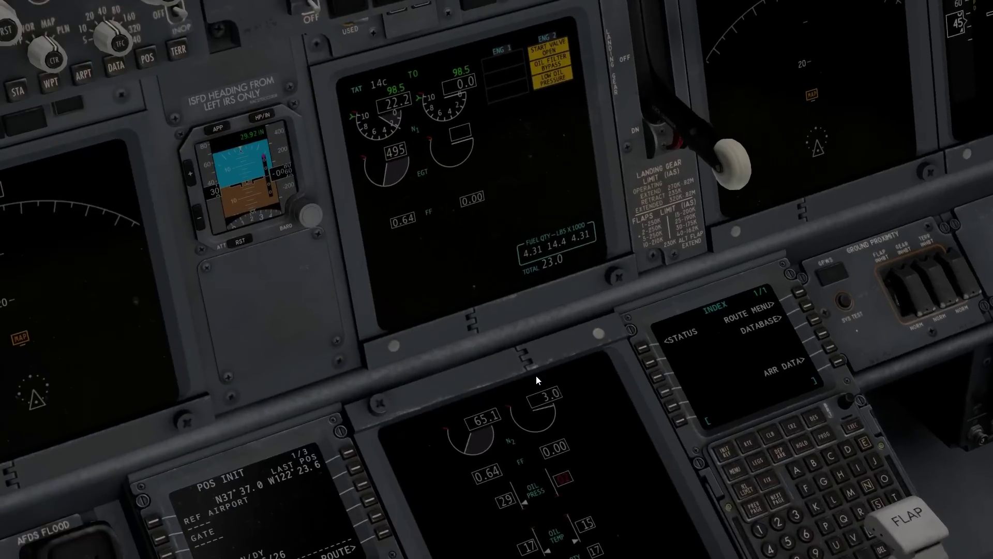
{"action": "key", "text": "Down"}
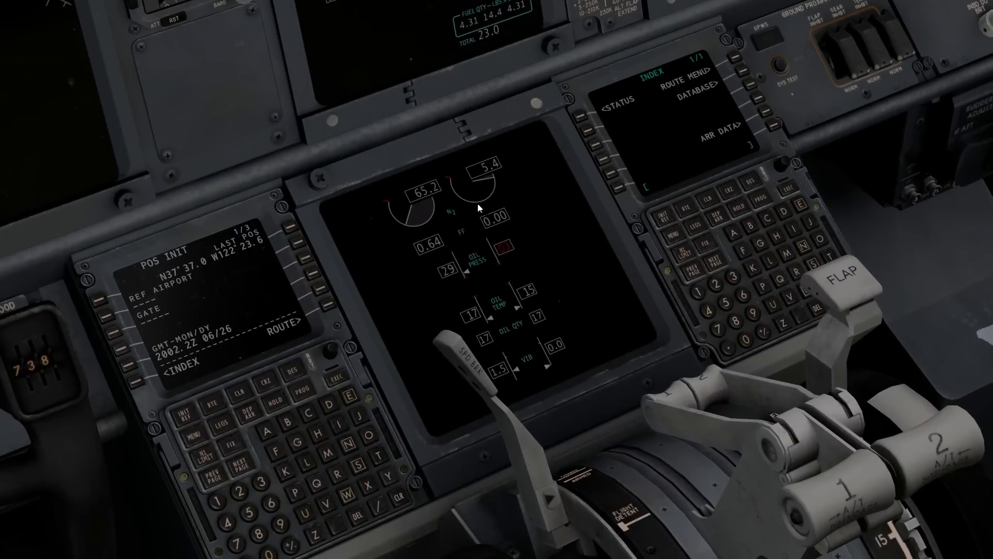
{"action": "key", "text": "Down"}
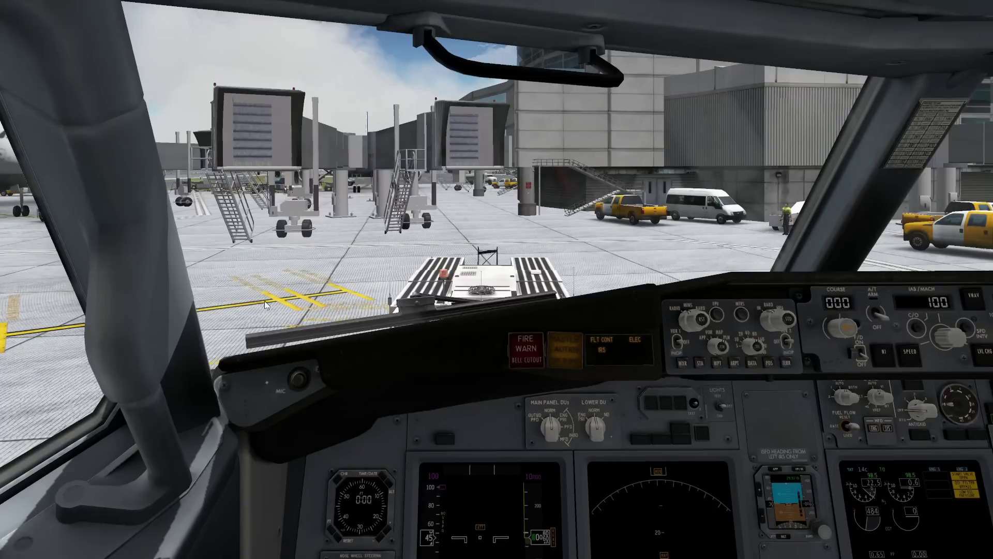
Swing the external camera around the KLM 737 to watch its left engine spool.
{"action": "left_click_drag", "start_coordinate": [517, 310], "coordinate": [598, 178]}
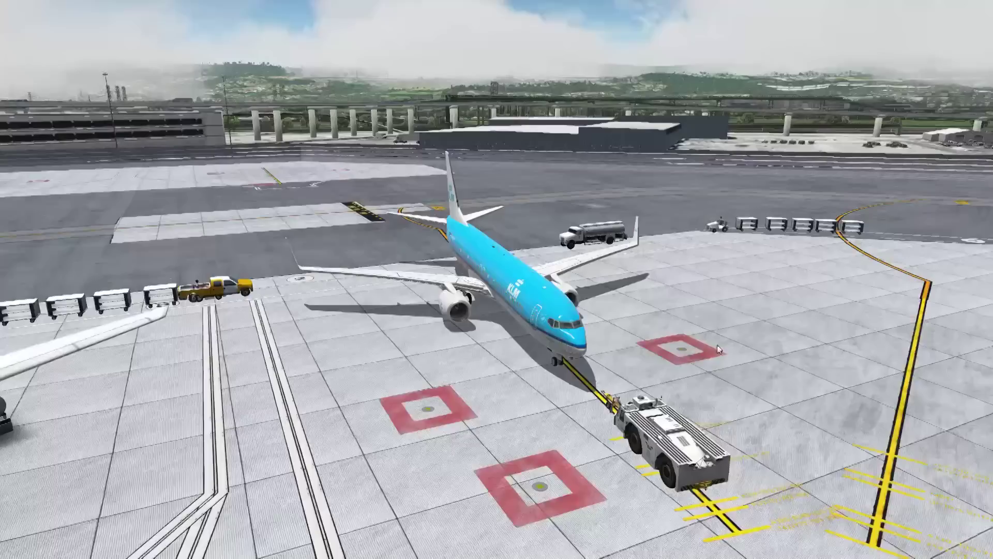